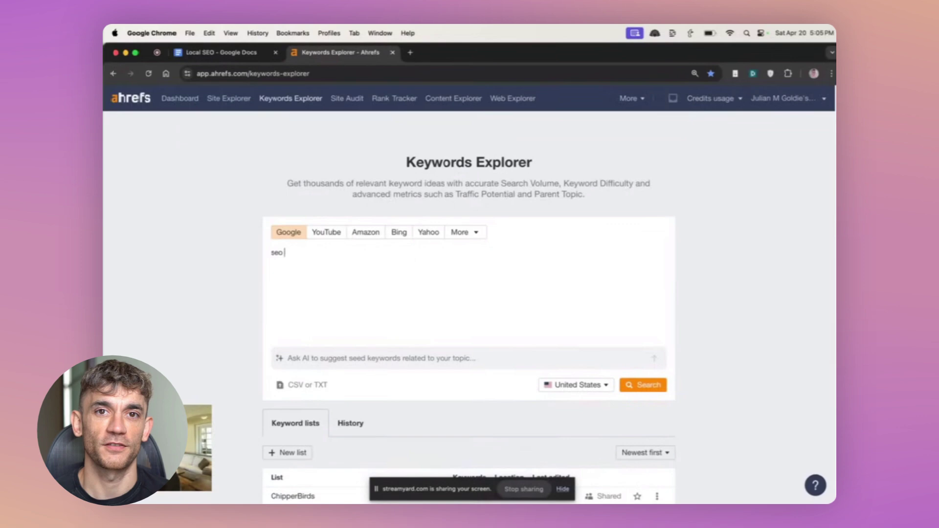
- Search Keywords Explorer for 'link building' to load its overview (KD 89, Super hard)
key(Return)
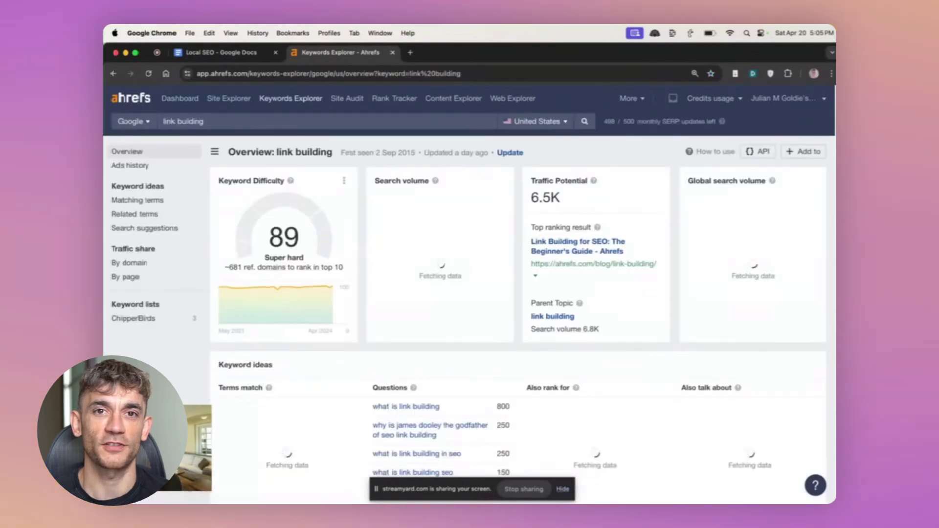
scroll(414, 337, down, 2)
scroll(414, 337, down, 3)
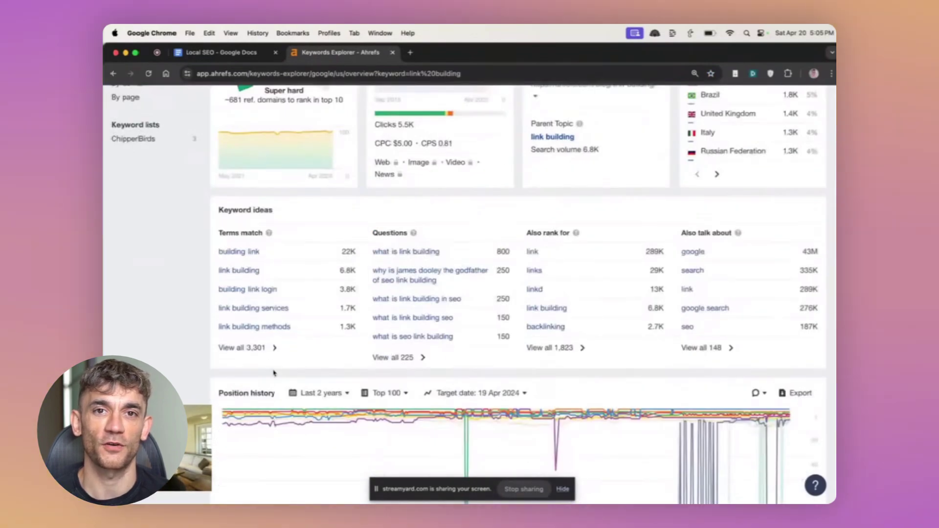
scroll(268, 321, up, 5)
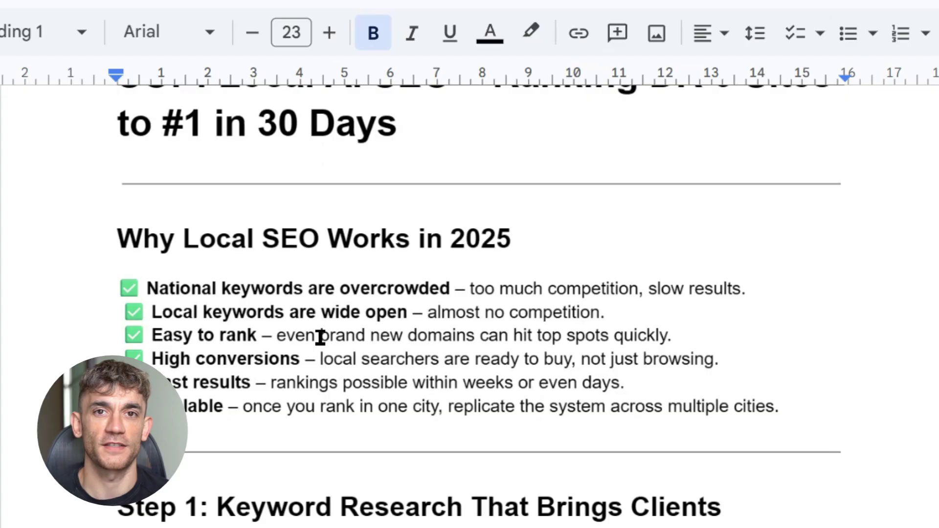
scroll(316, 330, up, 2)
scroll(149, 300, down, 1)
scroll(151, 301, down, 3)
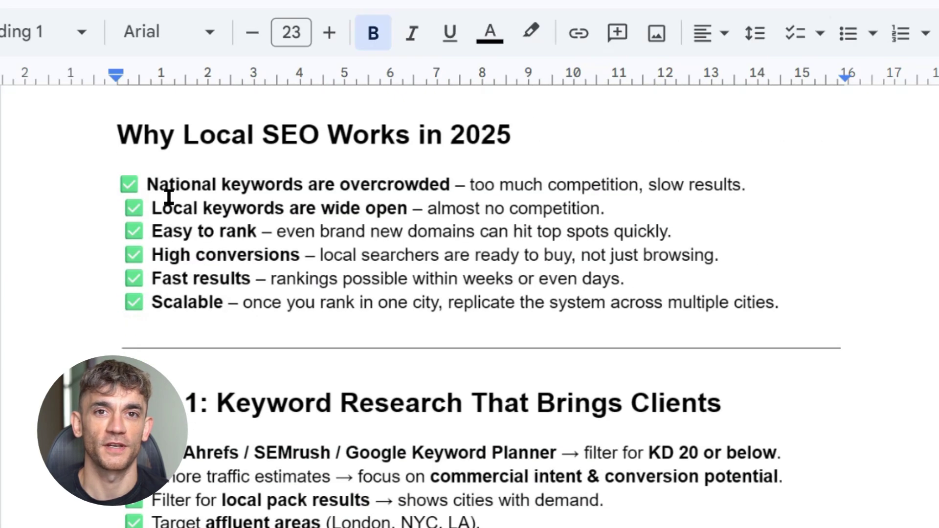
drag(120, 136, 522, 136)
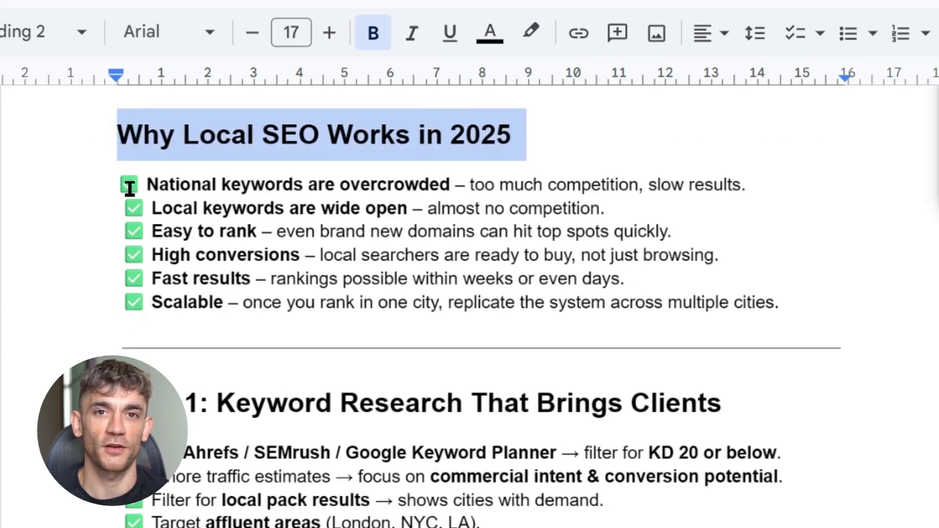
drag(145, 186, 470, 188)
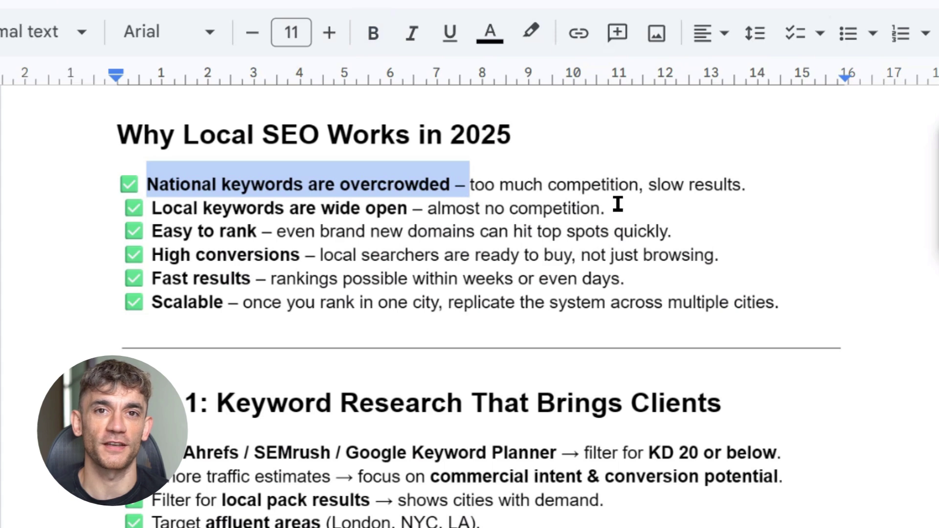
click(733, 187)
click(837, 198)
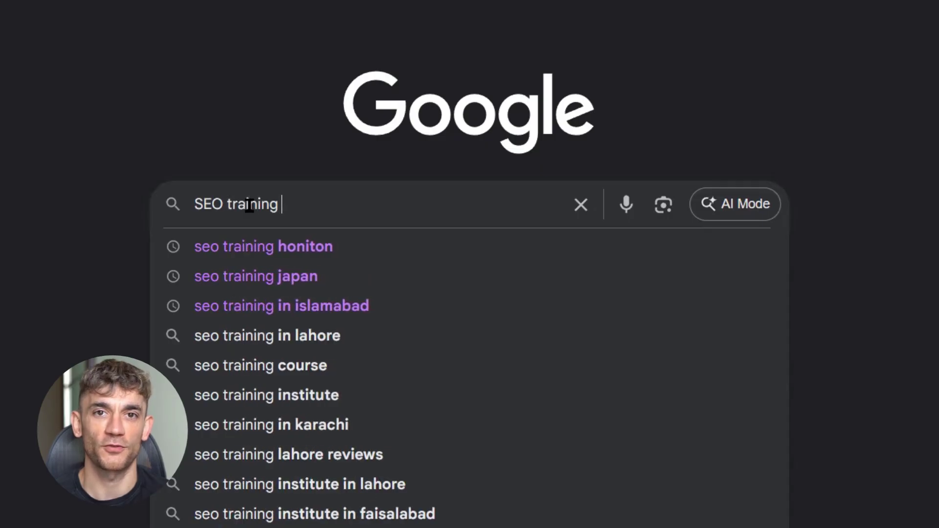
text( hoonito)
- Fix the query to 'SEO training honiton', search Google, and open the SEO Training Honiton blog post
key(BackSpace)
key(BackSpace)
key(BackSpace)
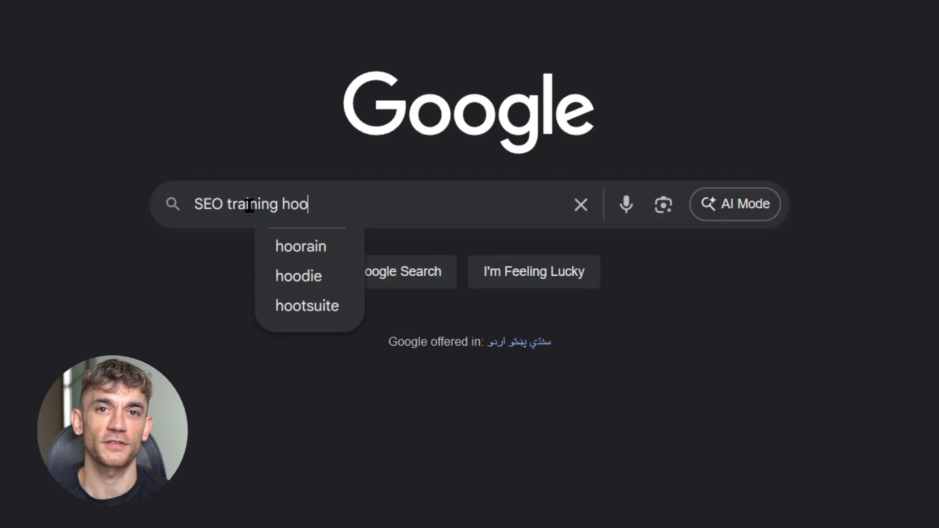
key(BackSpace)
text(not)
key(BackSpace)
key(BackSpace)
text(iton)
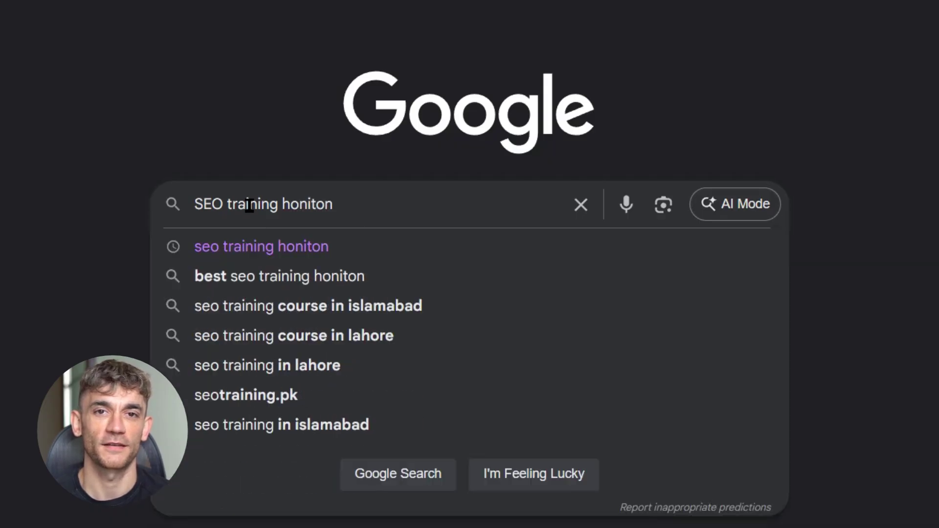
key(Return)
scroll(492, 220, down, 5)
scroll(161, 194, up, 2)
scroll(173, 243, down, 6)
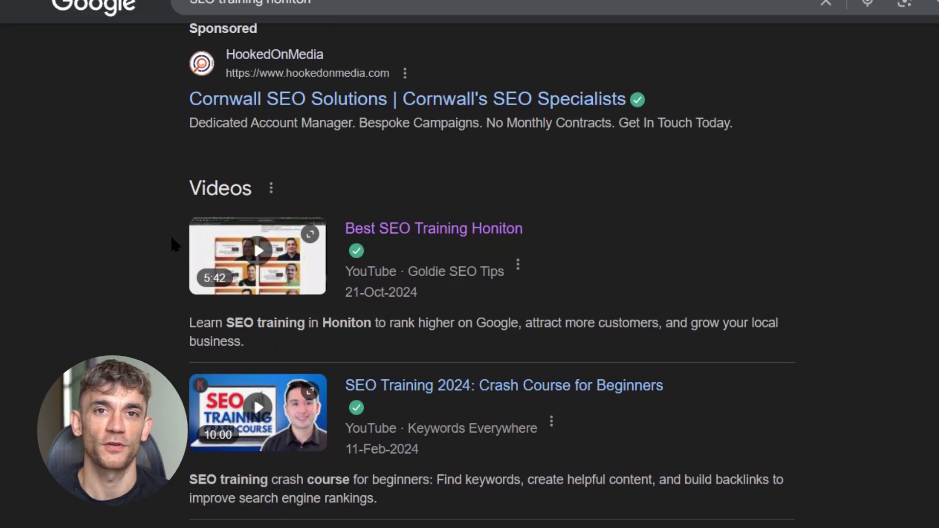
drag(181, 308, 831, 448)
click(342, 398)
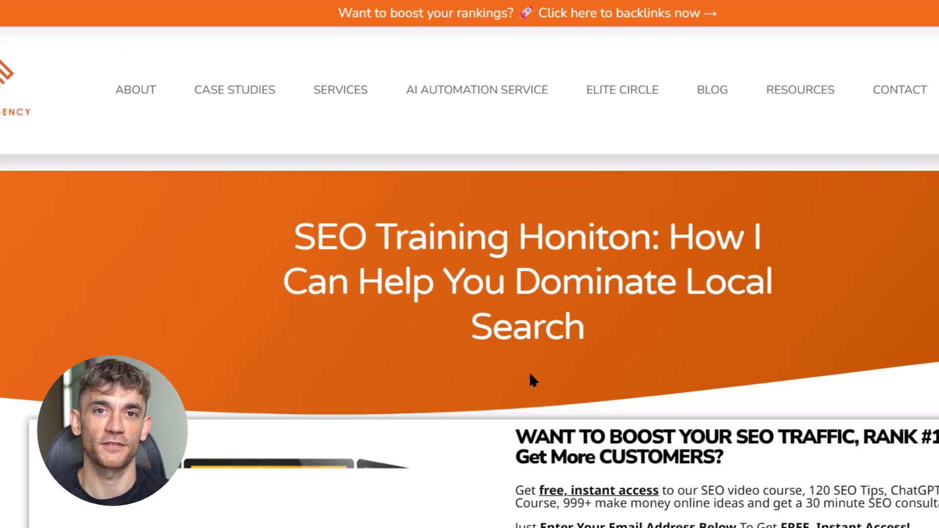
scroll(531, 380, down, 4)
scroll(530, 380, down, 2)
scroll(531, 380, down, 3)
scroll(531, 379, down, 3)
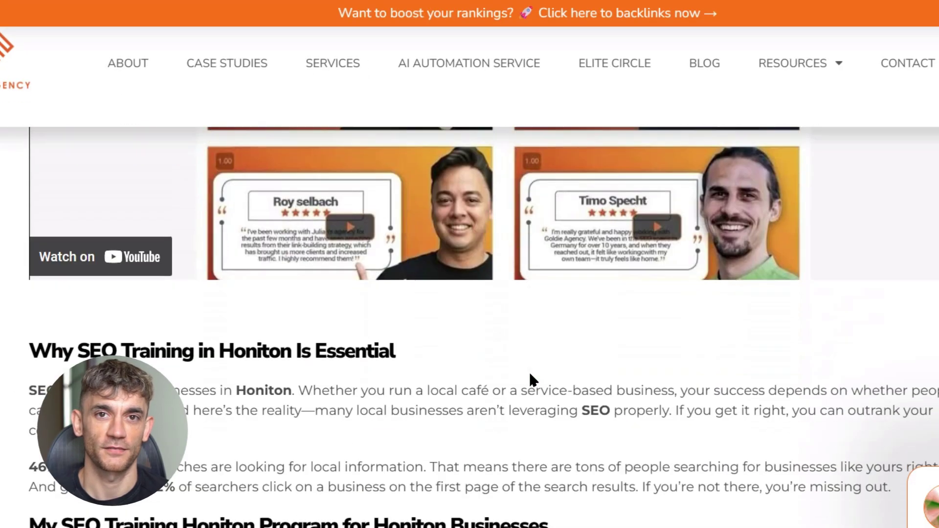
scroll(531, 375, down, 3)
scroll(531, 374, down, 3)
scroll(531, 375, down, 3)
scroll(531, 375, down, 3)
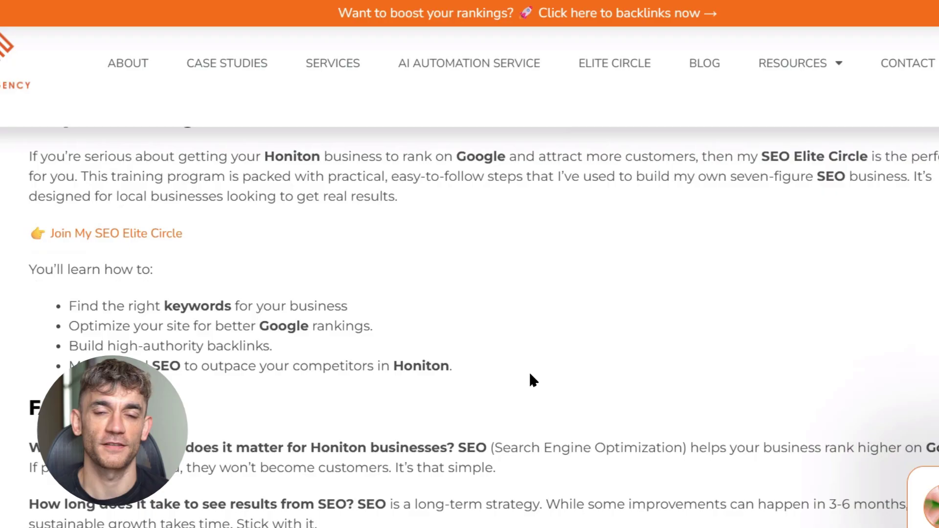
scroll(531, 374, down, 3)
scroll(530, 379, down, 3)
scroll(530, 379, up, 3)
scroll(530, 378, up, 4)
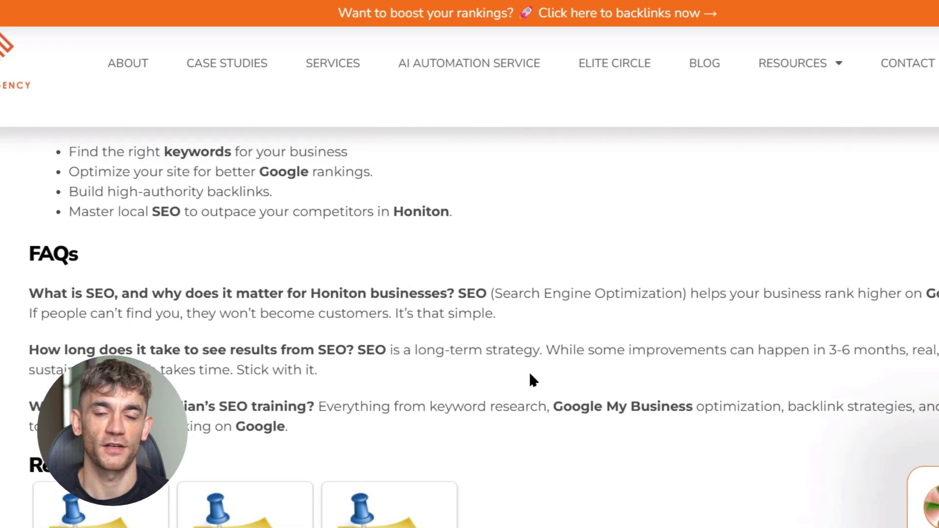
scroll(192, 289, up, 4)
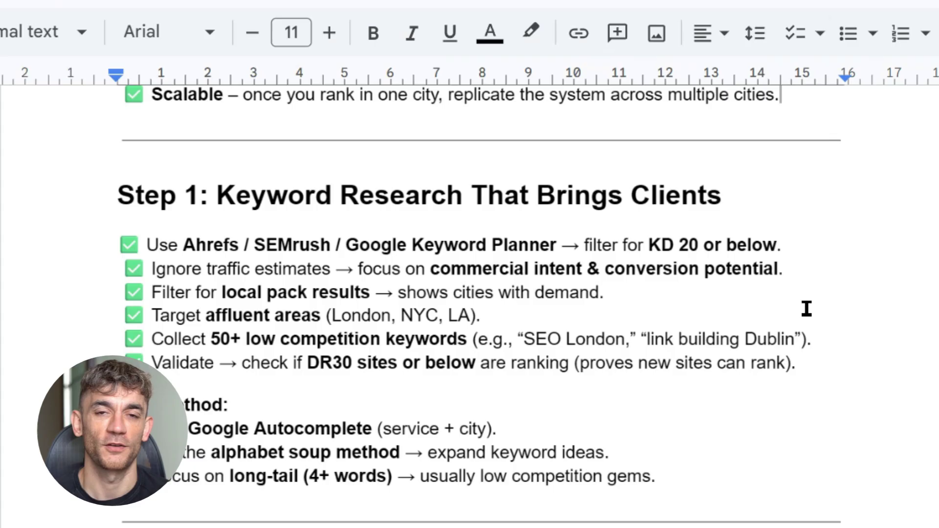
drag(342, 202, 804, 202)
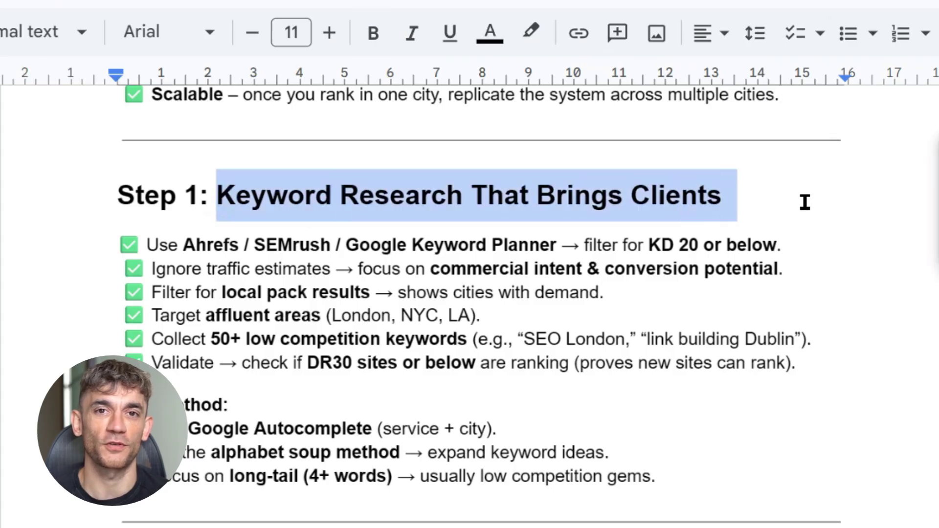
click(804, 203)
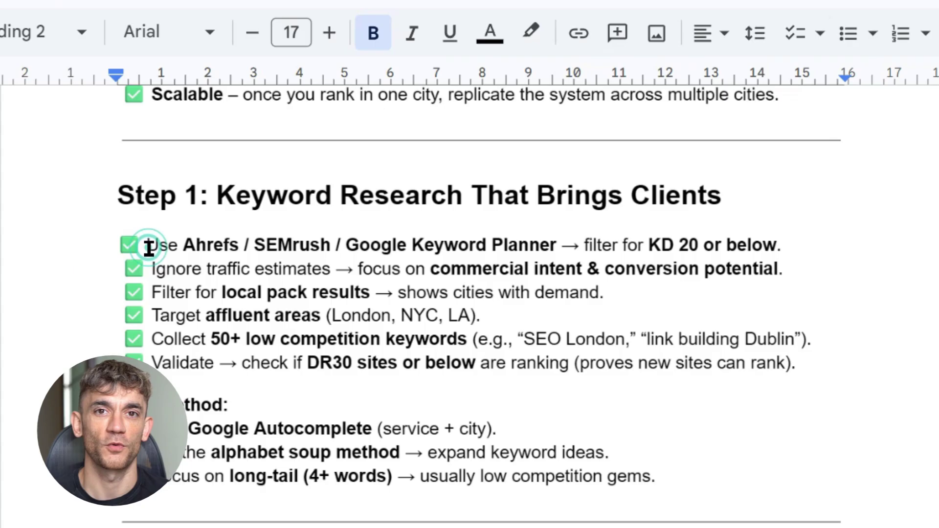
drag(148, 247, 812, 243)
click(795, 250)
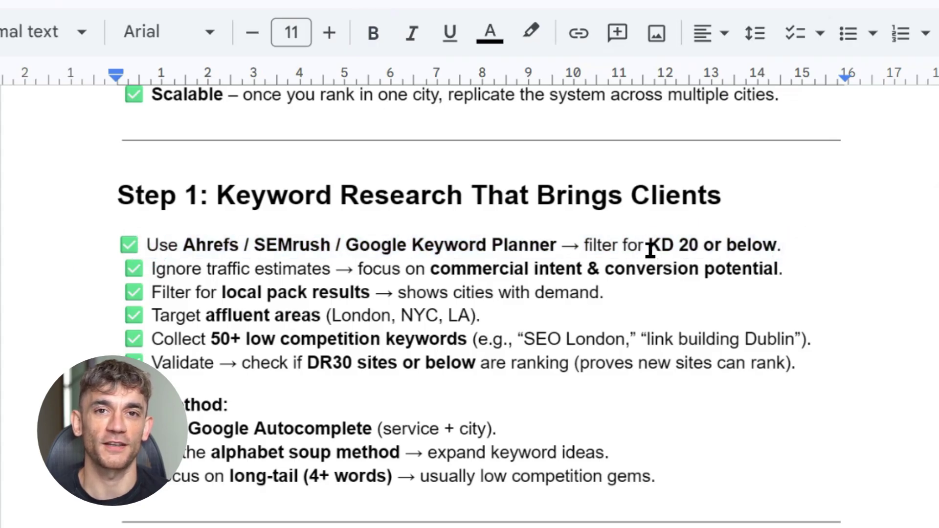
drag(650, 250, 690, 243)
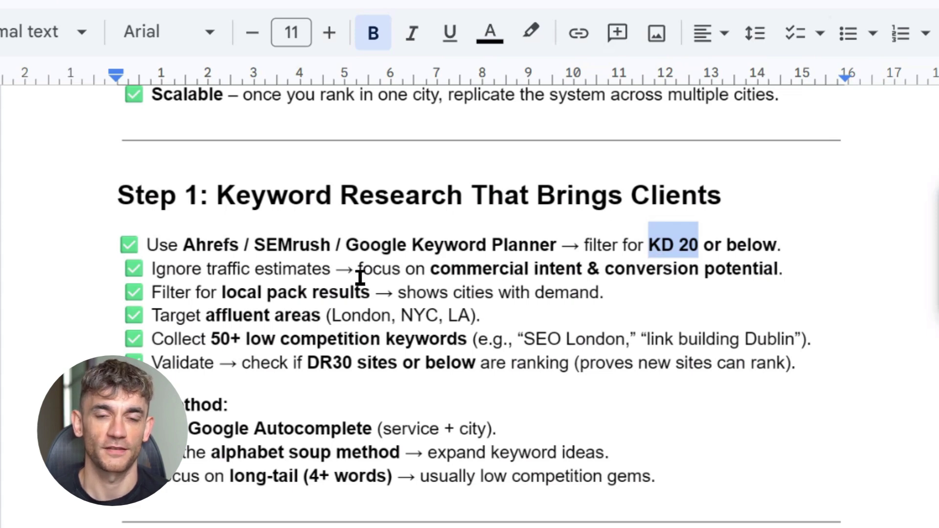
drag(358, 271, 770, 271)
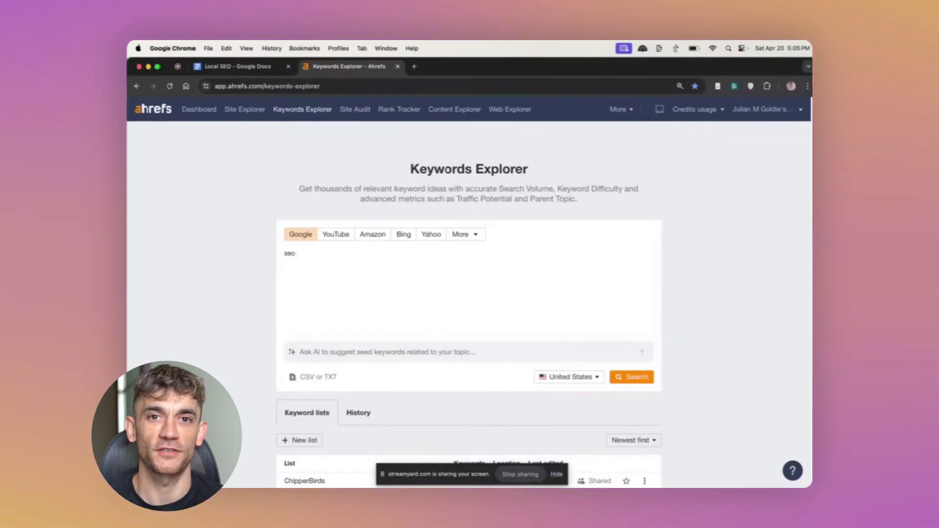
- Filter the 'link building' matching terms to KD 20 or below, leaving 591 keywords
key(Return)
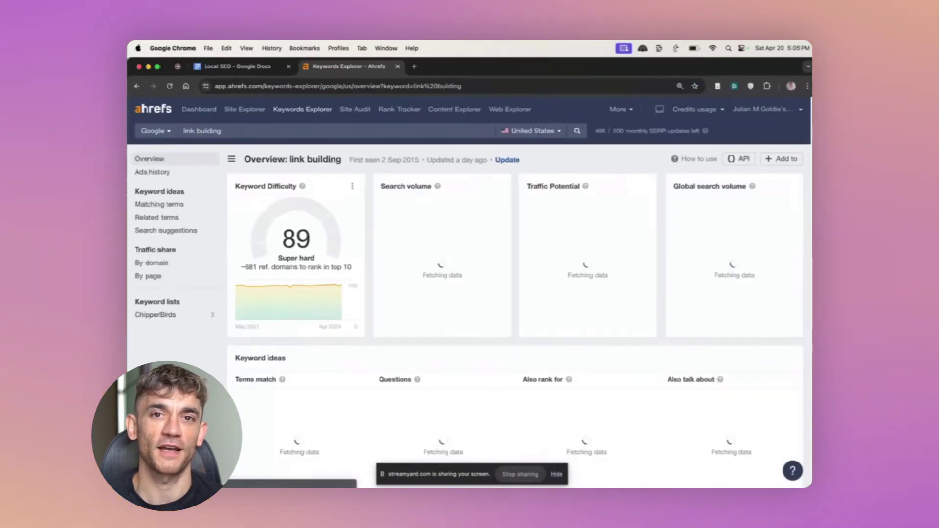
scroll(303, 395, down, 5)
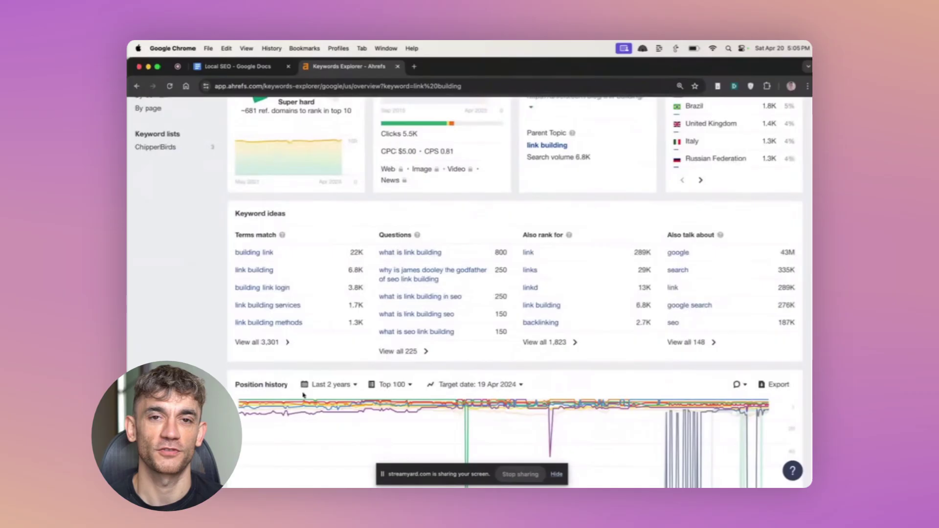
scroll(280, 315, up, 2)
scroll(302, 175, up, 3)
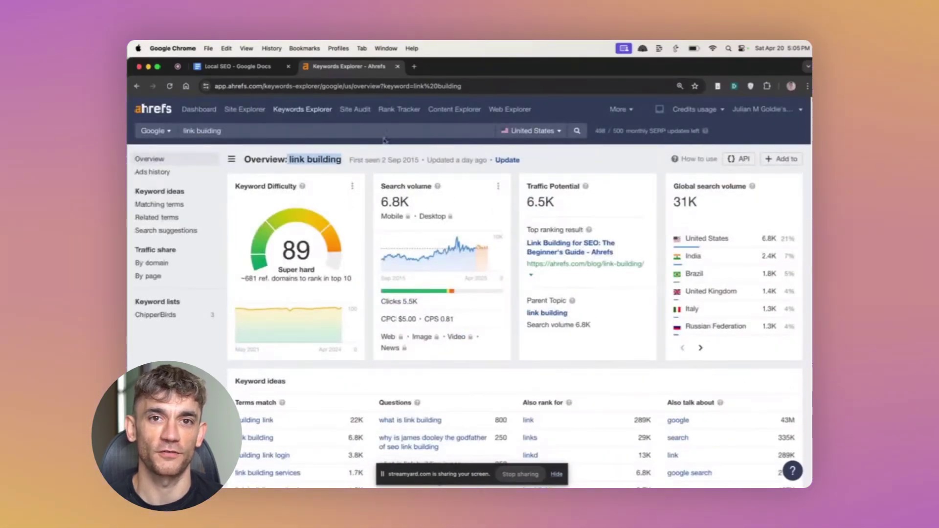
scroll(384, 140, down, 4)
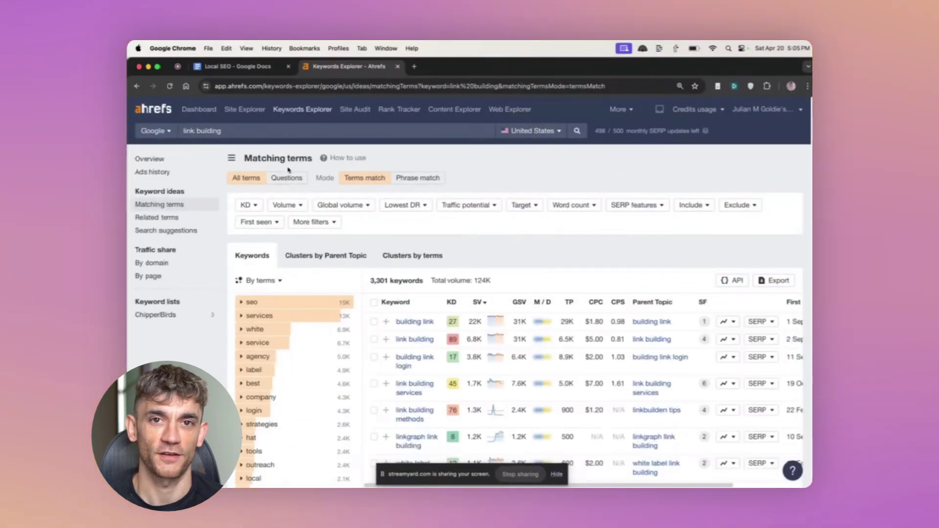
click(244, 205)
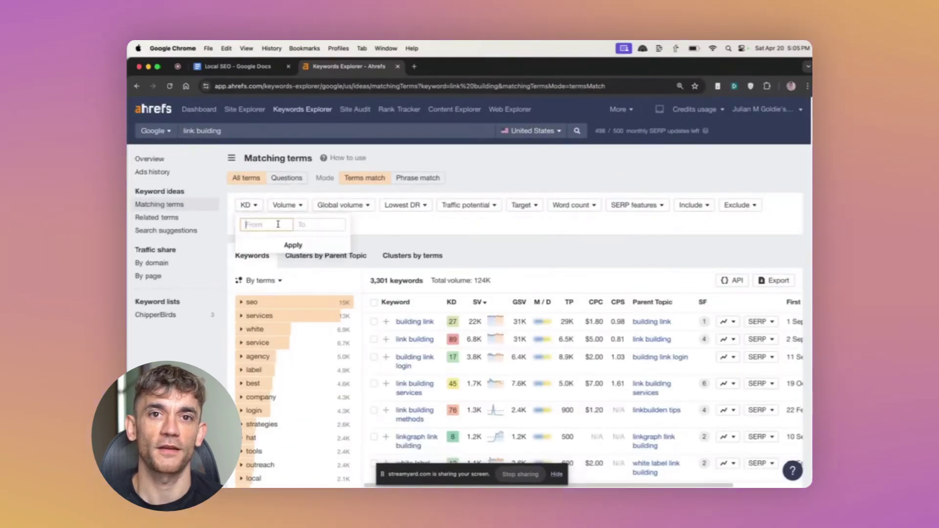
click(294, 245)
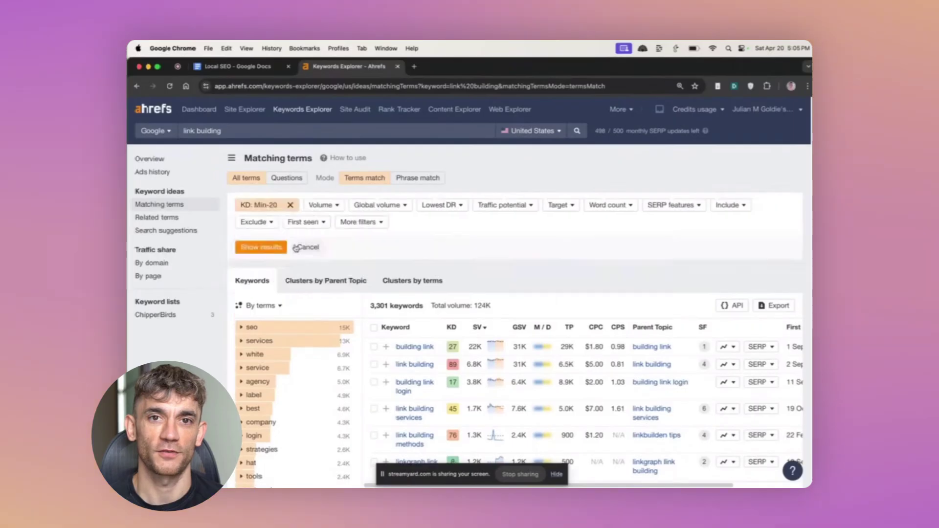
click(259, 248)
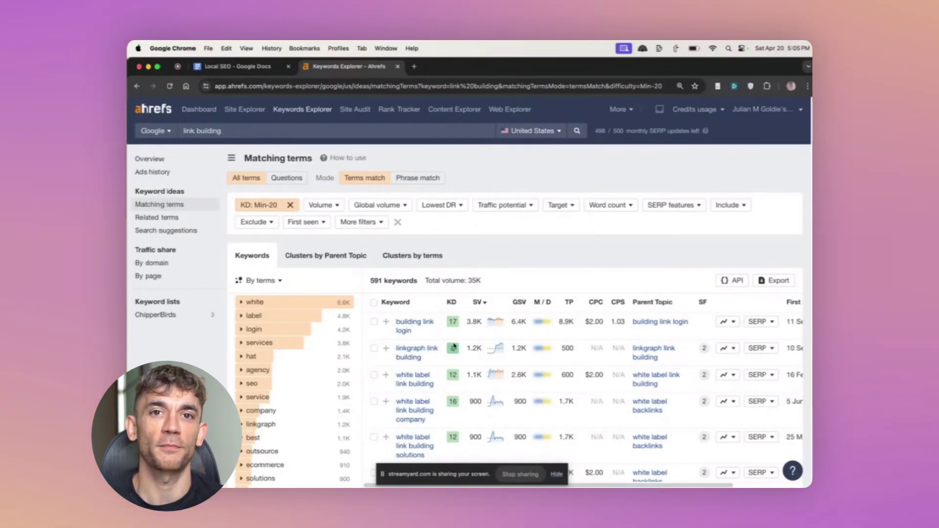
scroll(453, 348, down, 1)
scroll(462, 338, down, 3)
scroll(477, 324, down, 1)
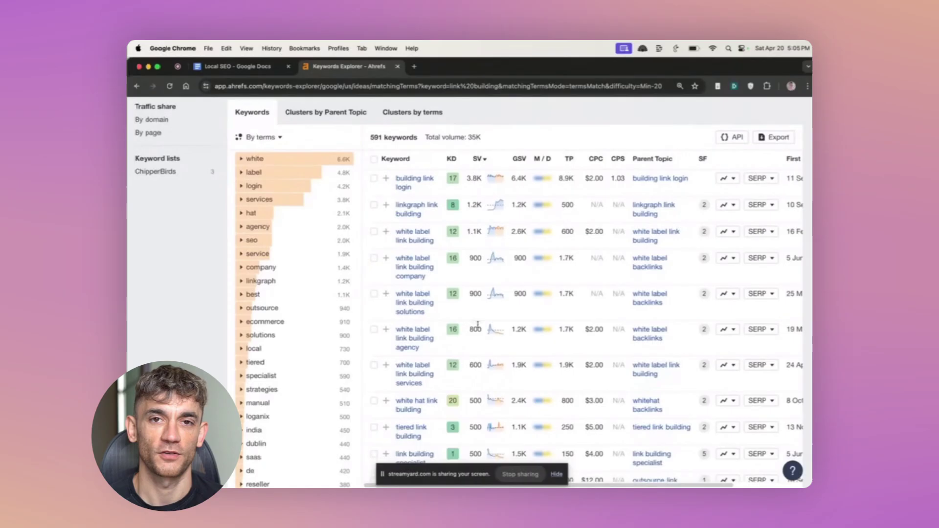
scroll(446, 303, up, 1)
scroll(444, 337, up, 4)
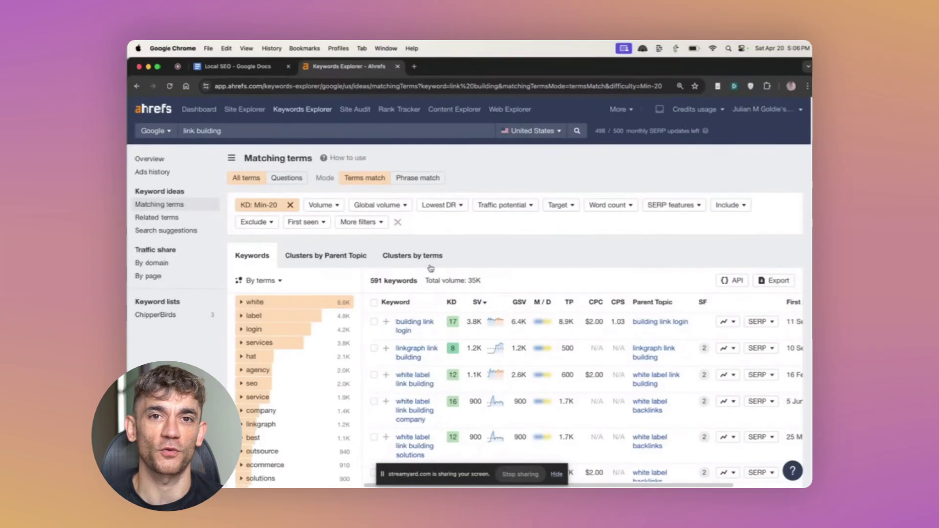
scroll(433, 271, down, 3)
scroll(469, 220, down, 1)
scroll(480, 267, down, 5)
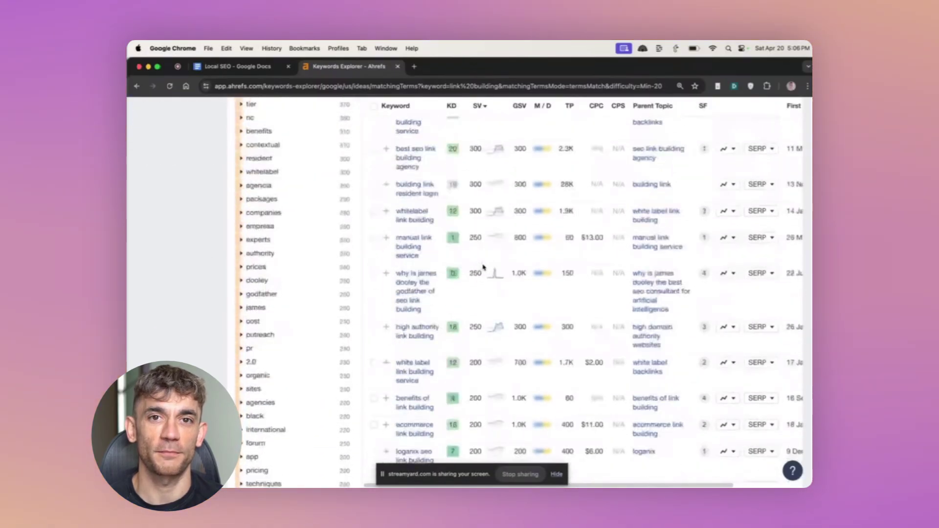
scroll(484, 260, up, 10)
- Filter the matching terms by the Local pack SERP feature, leaving 39 keywords
click(697, 206)
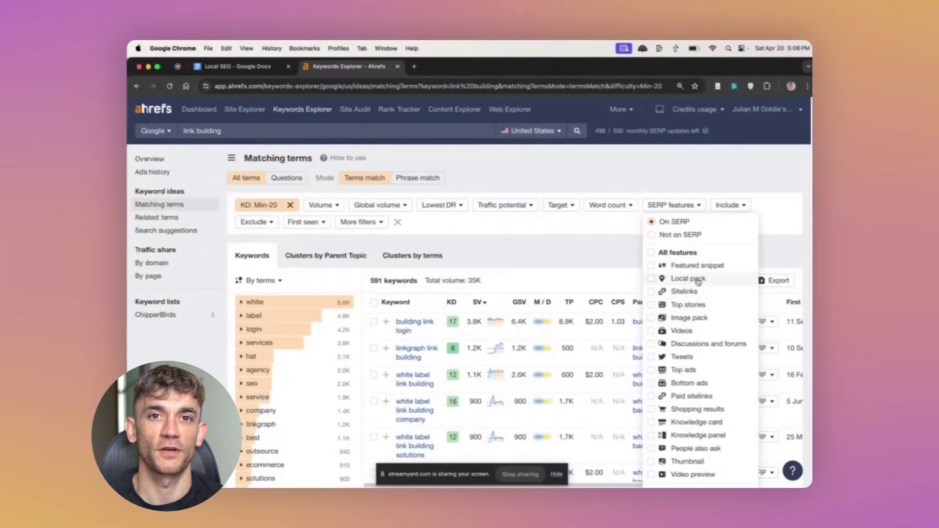
click(473, 224)
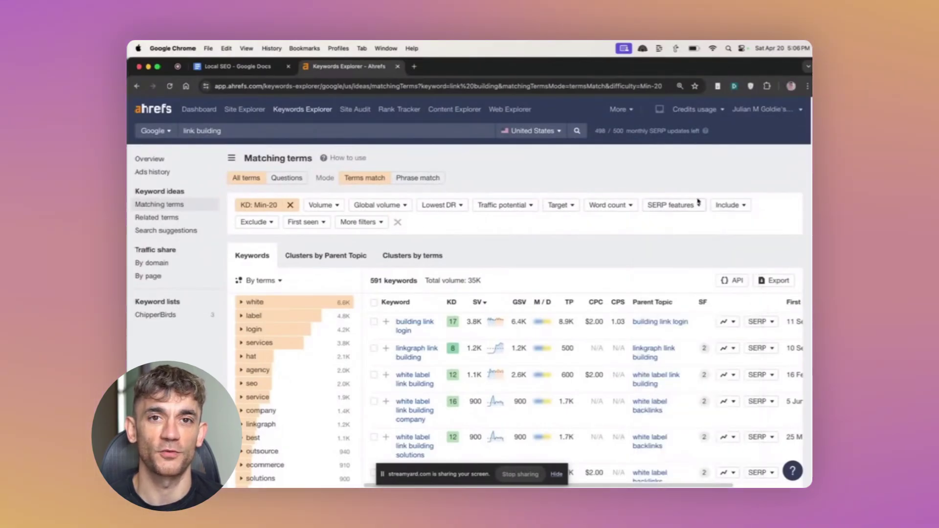
click(693, 207)
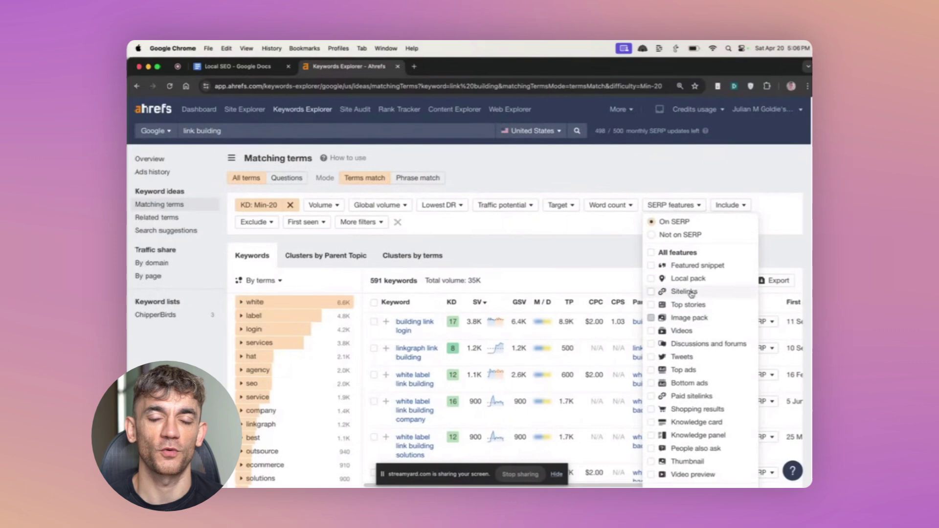
scroll(689, 314, down, 2)
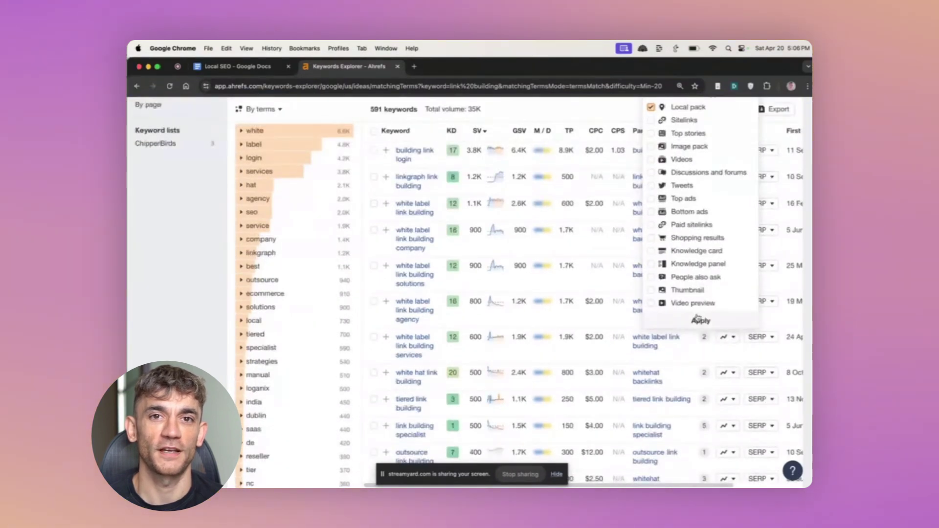
click(694, 319)
scroll(273, 240, up, 2)
click(267, 247)
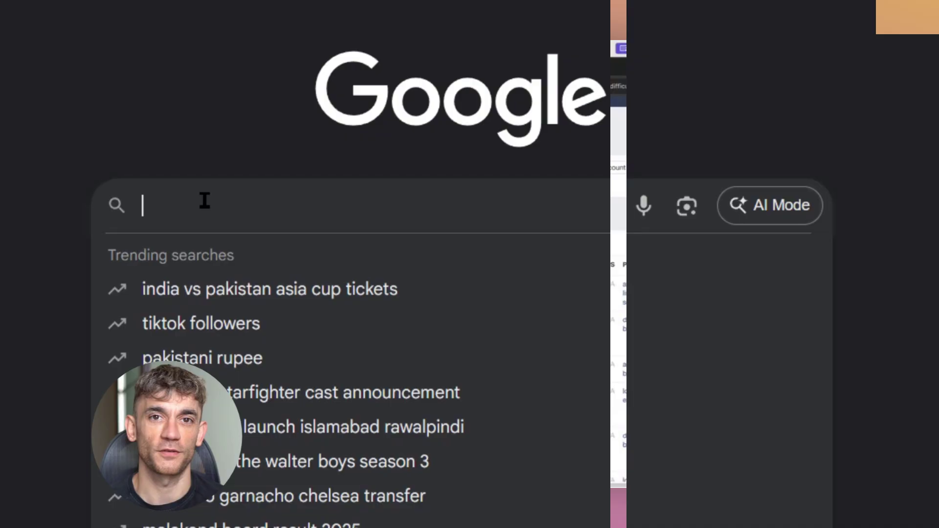
text(SEO )
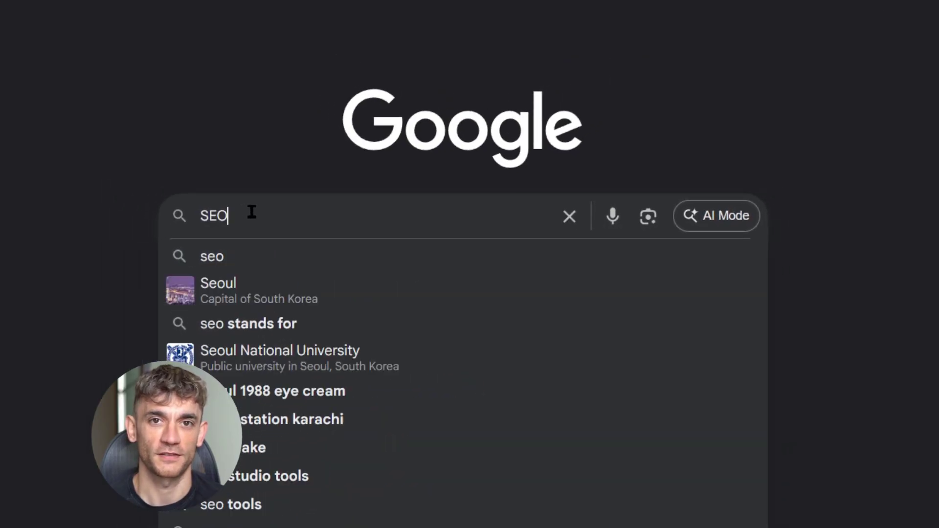
text(Agency )
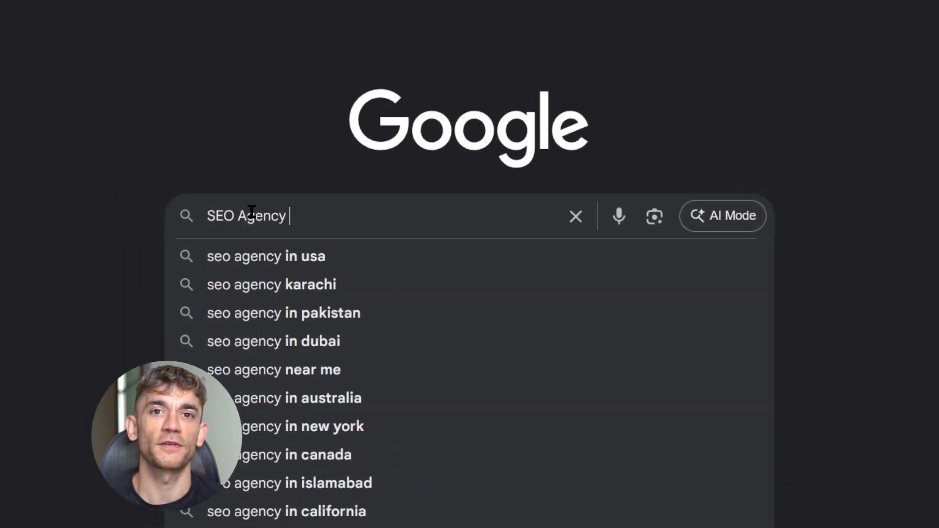
text(Lon)
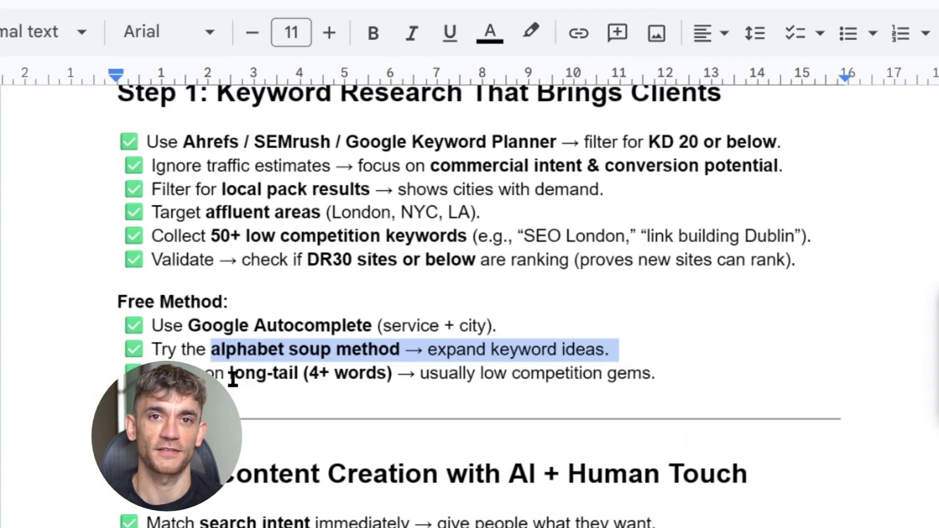
drag(233, 379, 699, 371)
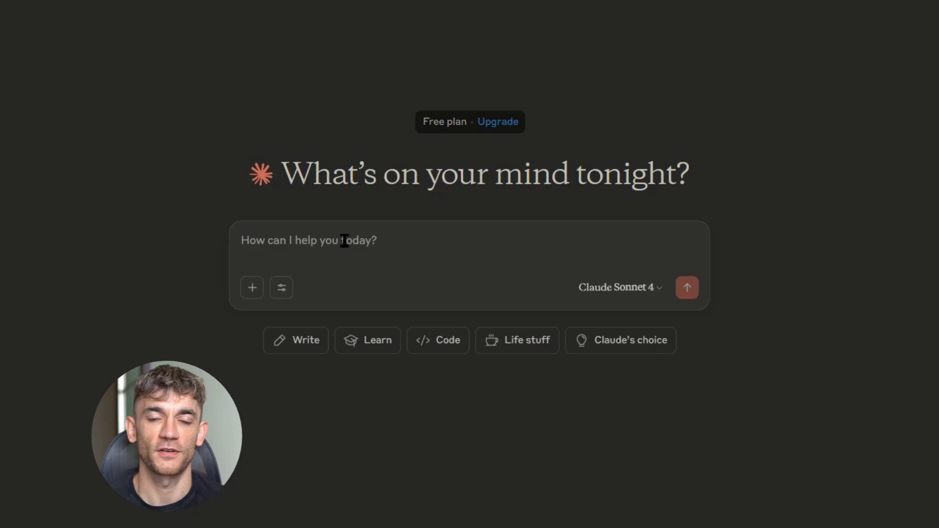
- Send Claude the pasted SEO prompt with 'Keyword = Can cat eats bananas?' added above it
key(ctrl+v)
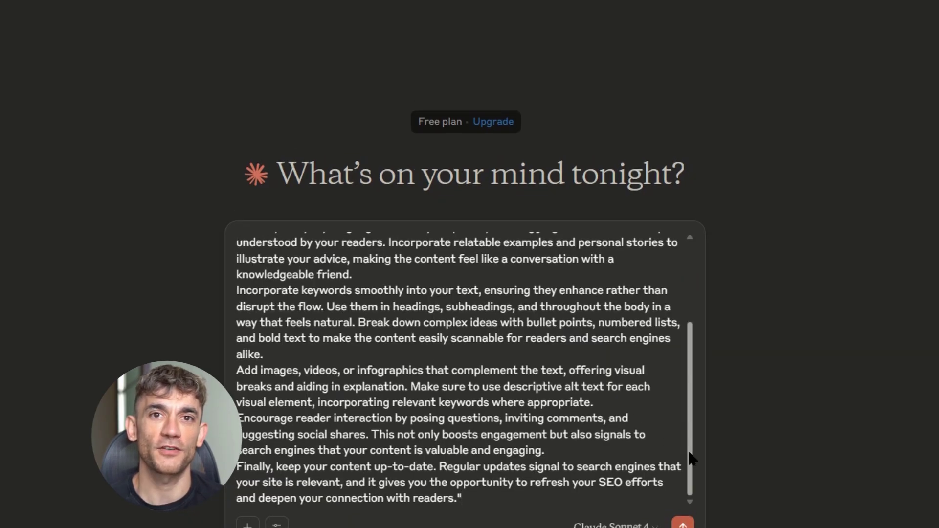
drag(693, 459, 682, 308)
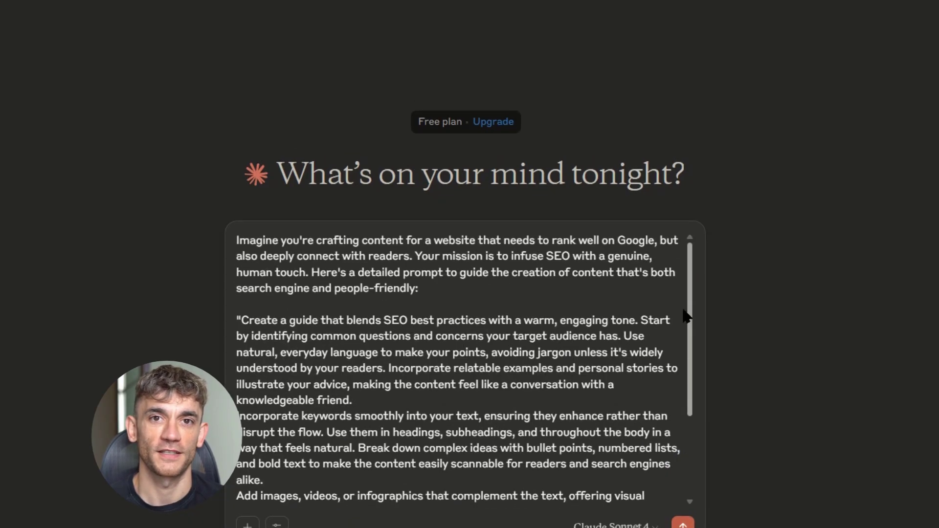
scroll(255, 301, down, 3)
scroll(255, 298, up, 3)
click(237, 236)
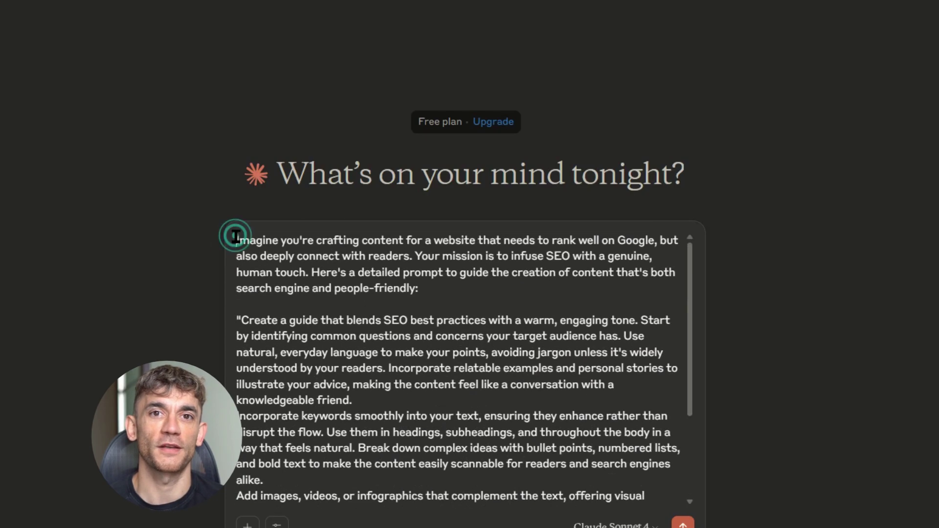
key(Return)
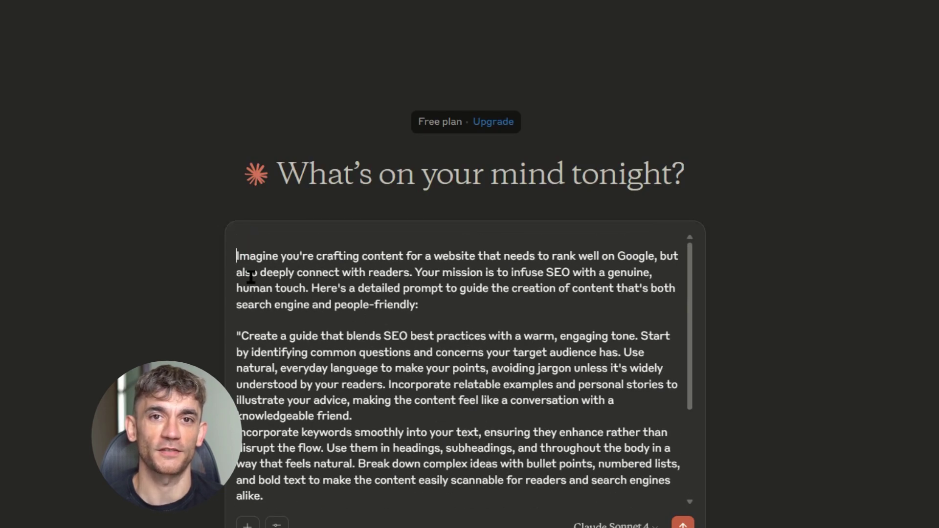
key(Return)
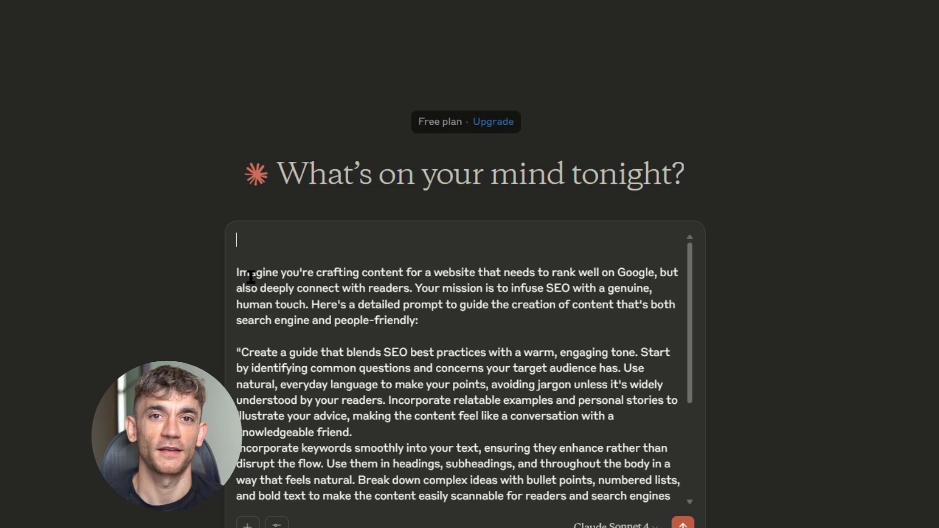
text(Keywords)
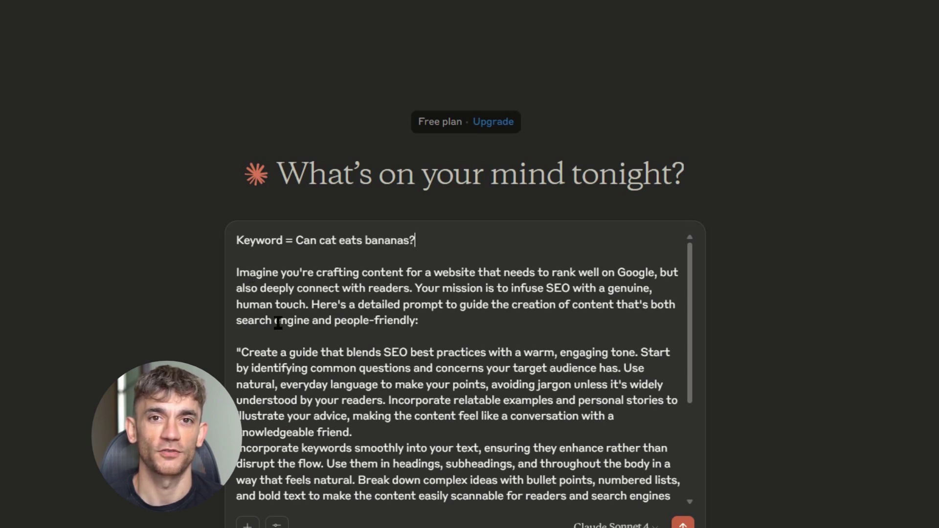
scroll(405, 352, down, 5)
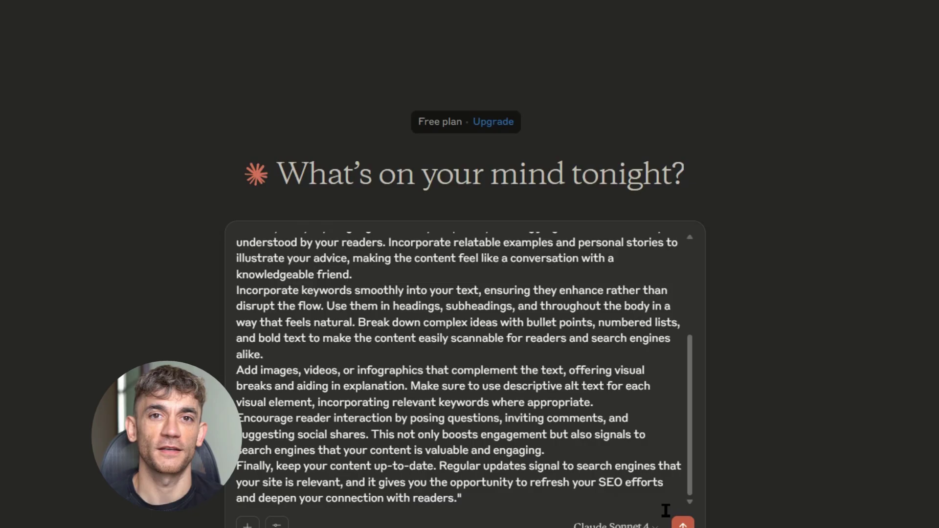
click(680, 525)
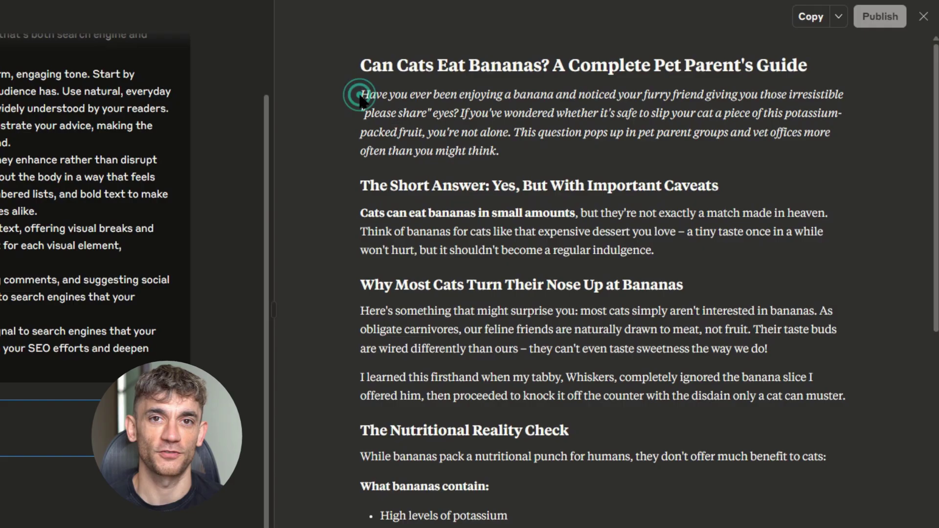
mouse_move(360, 94)
mouse_down()
mouse_move(800, 110)
mouse_move(831, 151)
mouse_up()
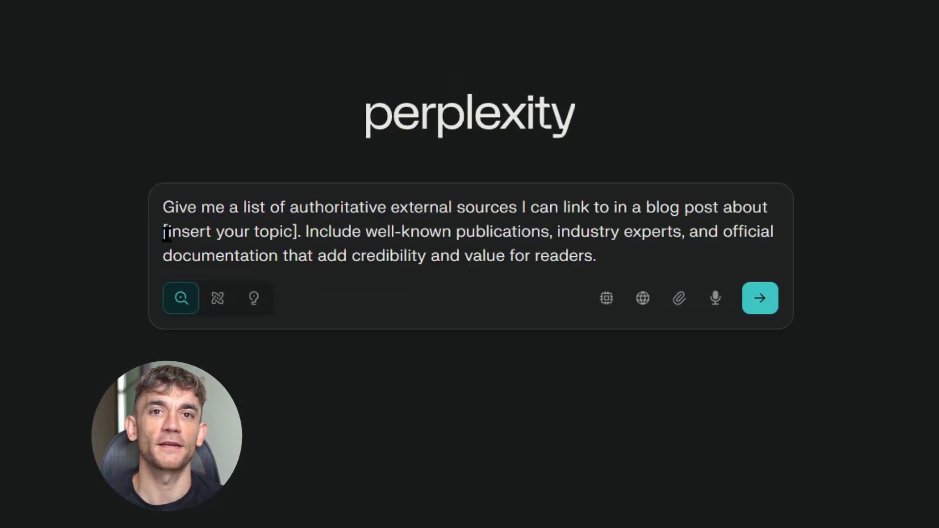
- Replace the Perplexity prompt's topic placeholder with the Honiton SEO training title and submit it
drag(169, 233, 297, 232)
text(SEO Training Honiton: How I Can Help You Dominate Local Search)
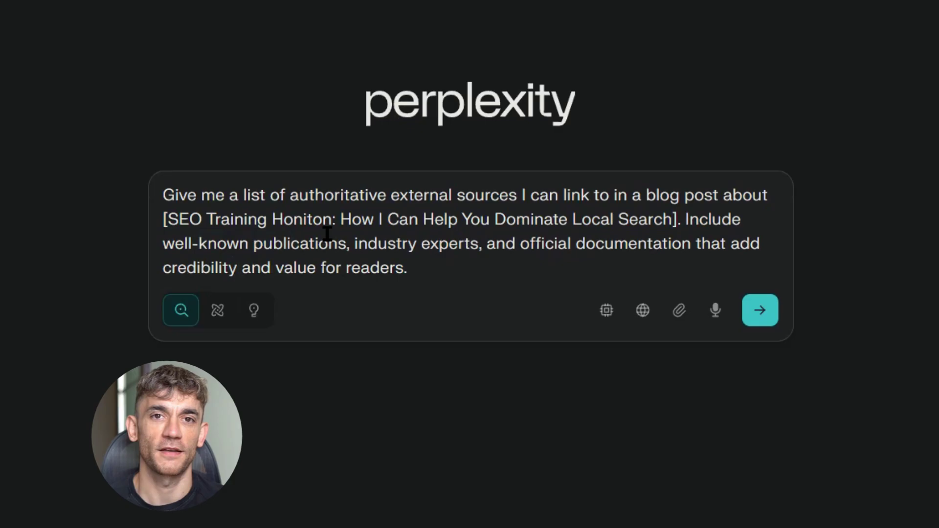
click(759, 310)
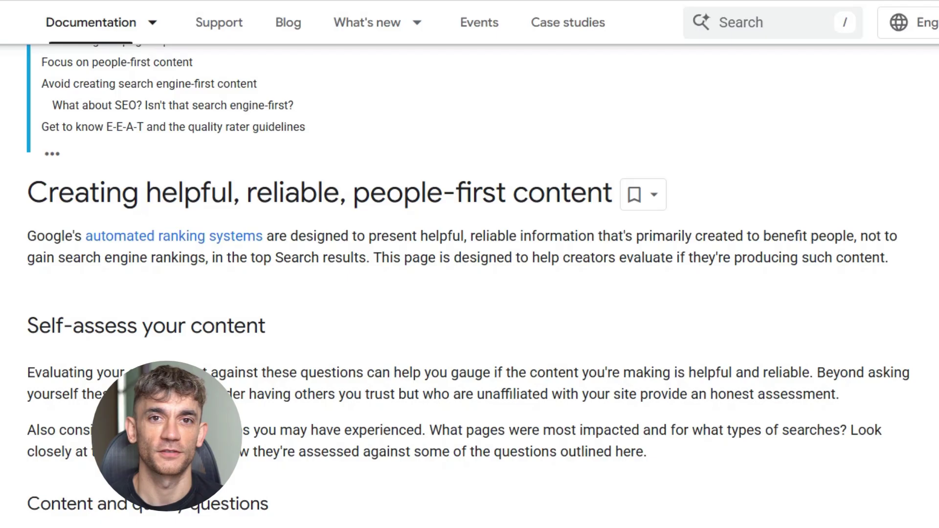
scroll(469, 286, down, 1)
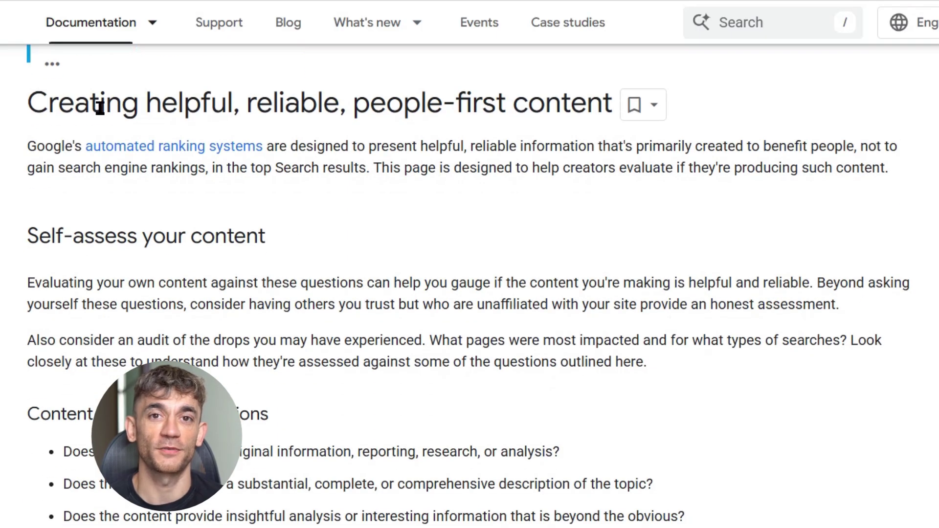
drag(31, 102, 646, 107)
scroll(781, 281, down, 2)
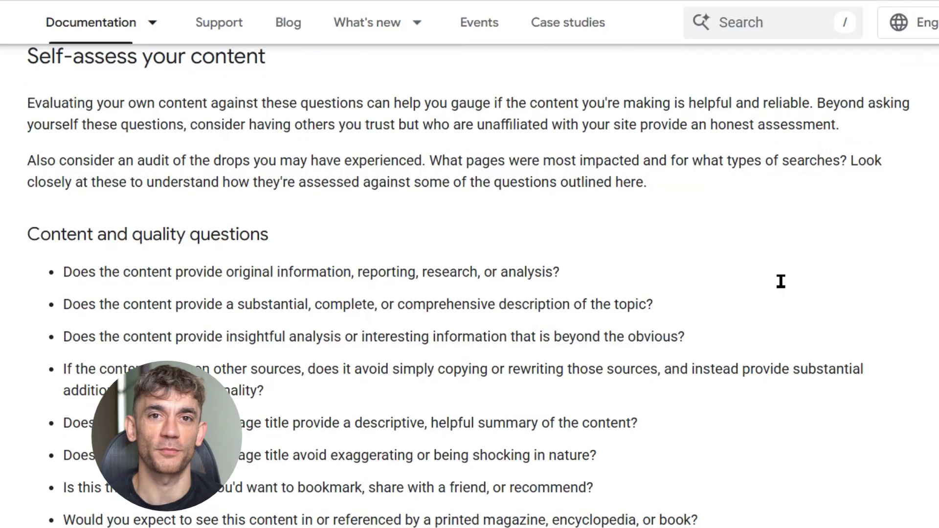
scroll(830, 314, down, 2)
scroll(836, 316, down, 3)
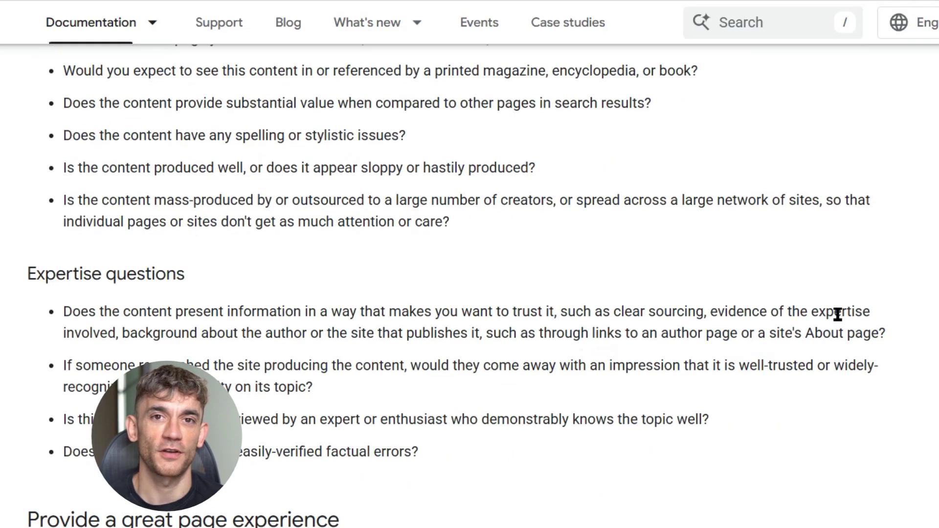
scroll(837, 316, down, 1)
scroll(837, 318, down, 1)
scroll(837, 318, down, 1)
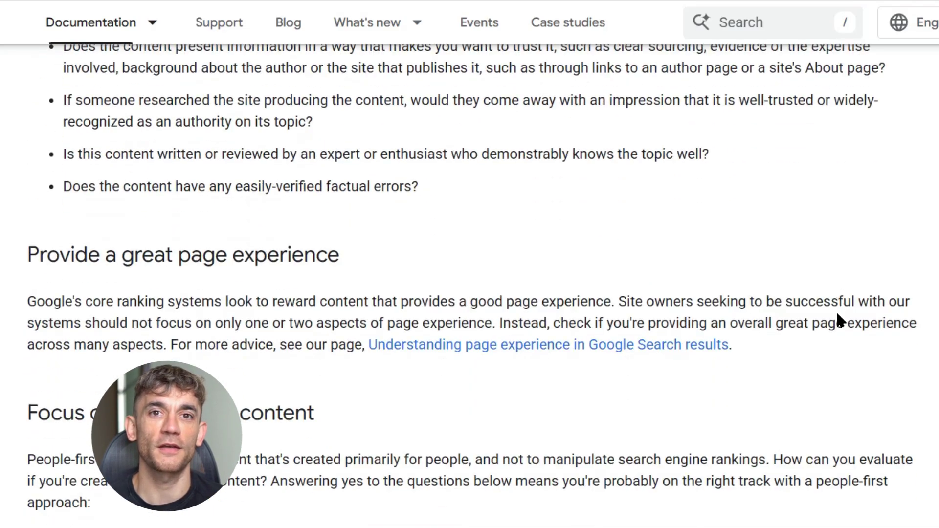
scroll(837, 320, down, 1)
scroll(841, 320, down, 1)
scroll(841, 320, down, 1)
scroll(841, 321, down, 2)
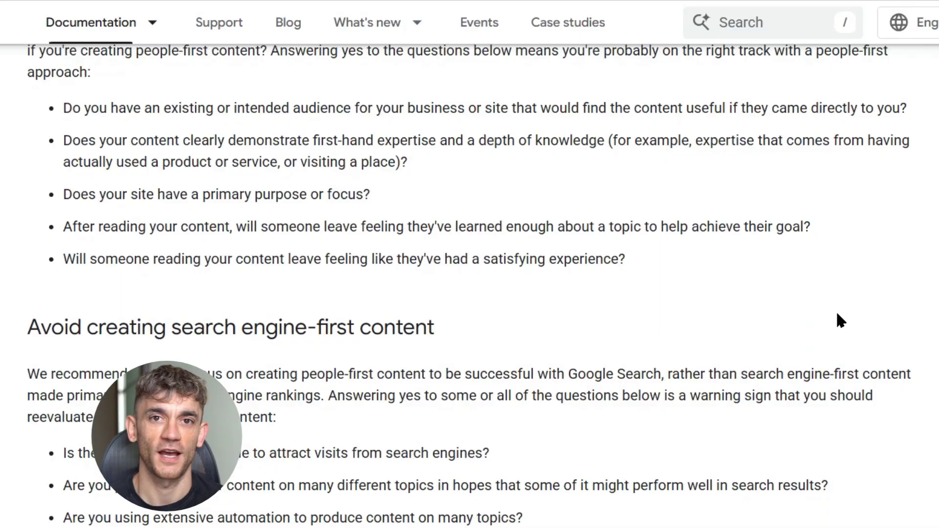
scroll(836, 314, down, 2)
scroll(837, 315, down, 2)
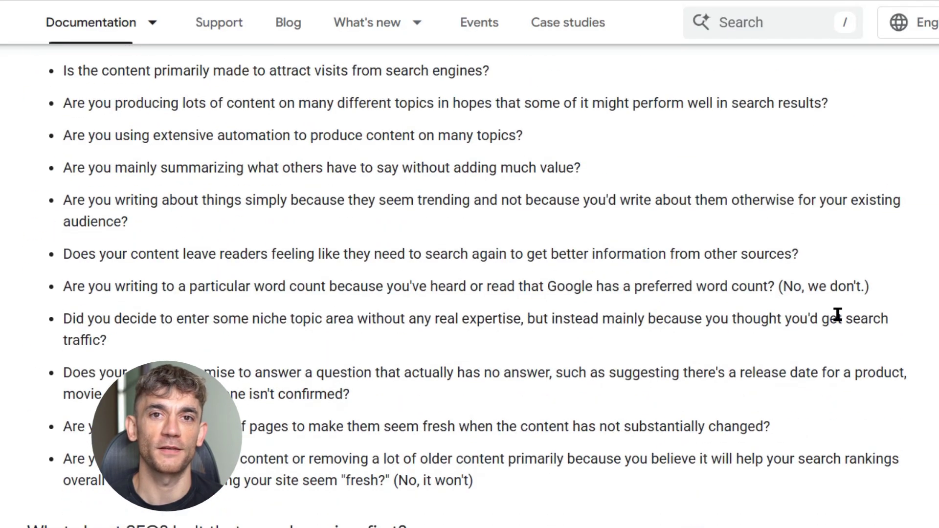
scroll(836, 314, down, 2)
scroll(837, 319, down, 1)
scroll(837, 319, down, 2)
scroll(837, 315, down, 2)
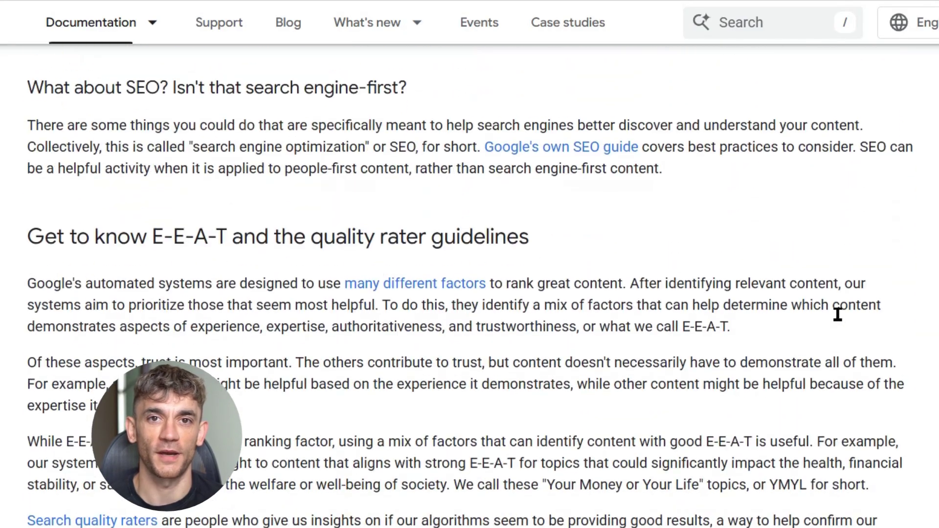
scroll(837, 314, down, 2)
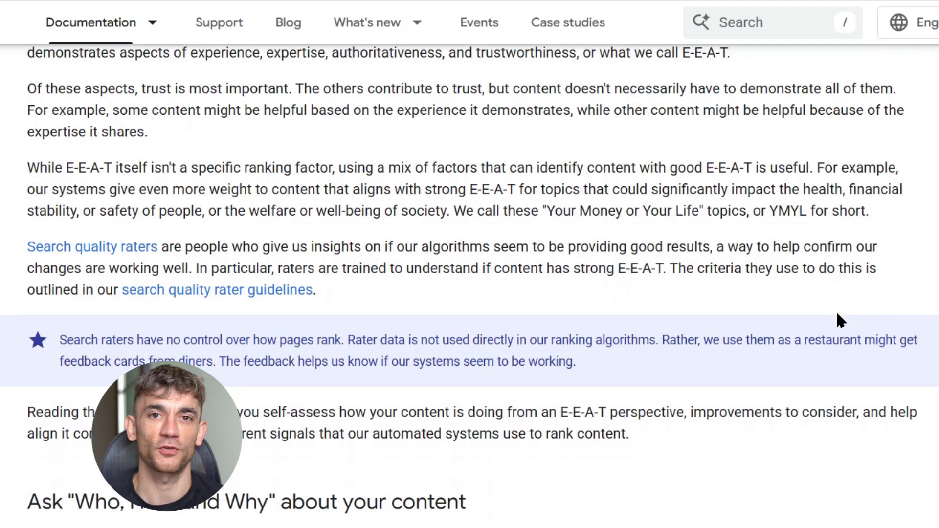
scroll(837, 314, down, 2)
scroll(837, 321, down, 2)
scroll(837, 321, down, 2)
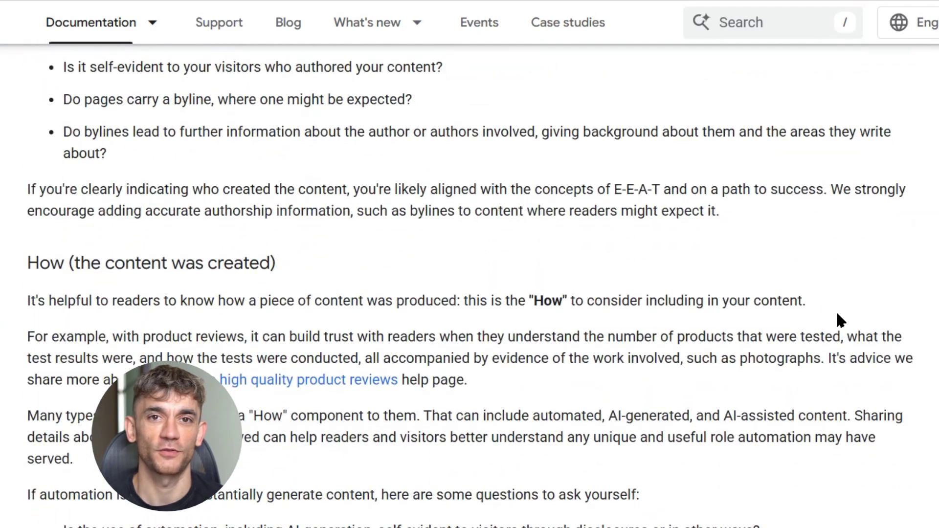
scroll(837, 314, down, 1)
scroll(837, 314, down, 3)
scroll(836, 317, down, 3)
scroll(836, 315, down, 2)
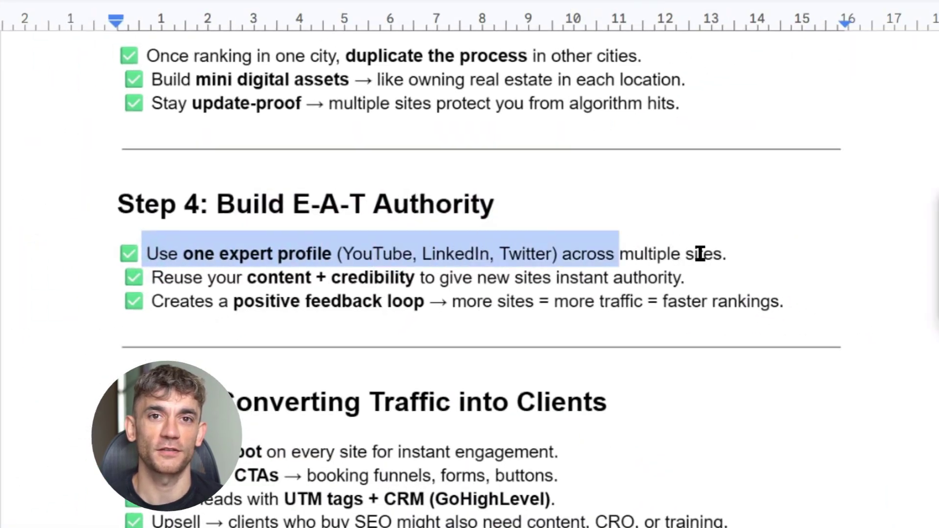
- Highlight the Step 4 bullets in turn: expert profile, content + credibility, positive feedback loop
drag(391, 253, 757, 247)
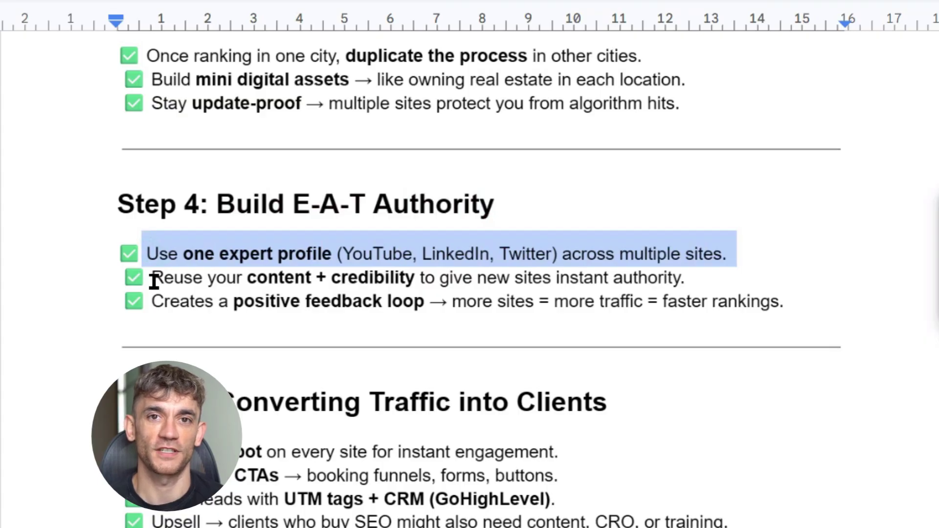
drag(154, 279, 796, 273)
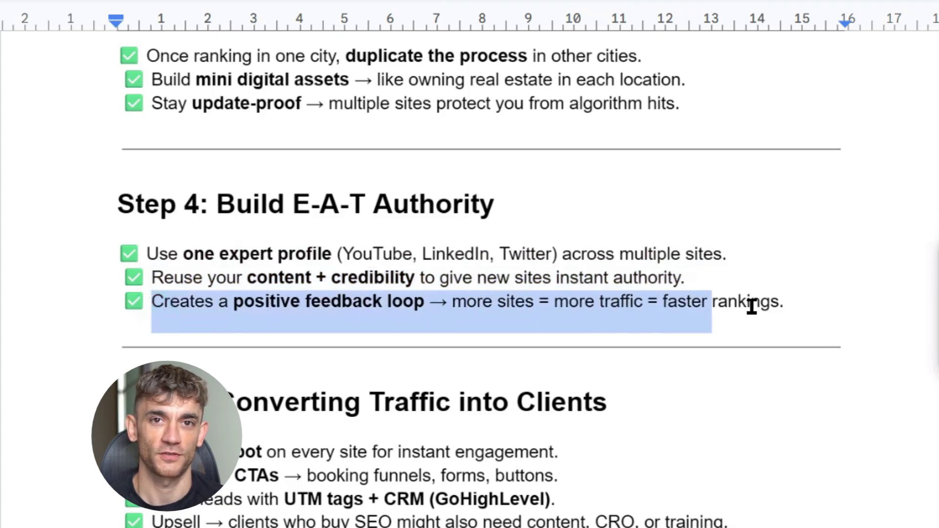
drag(156, 310, 803, 306)
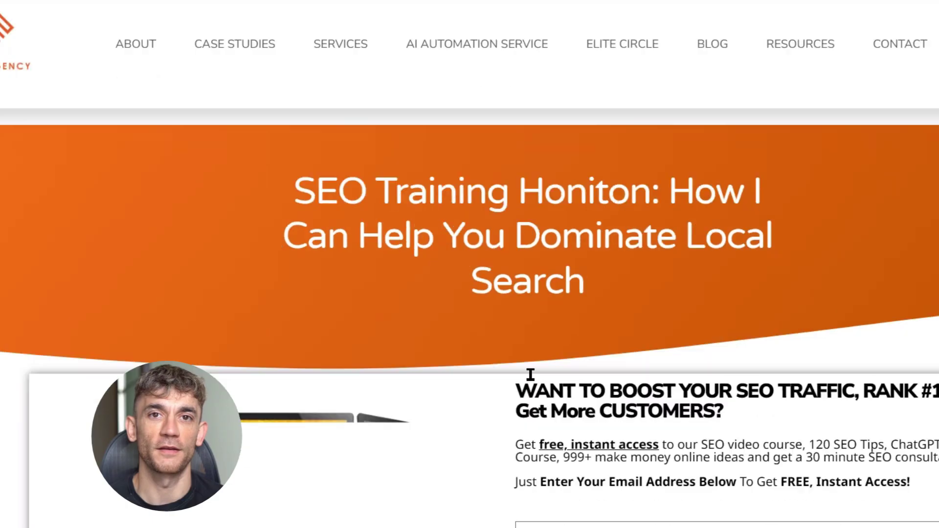
scroll(532, 379, down, 2)
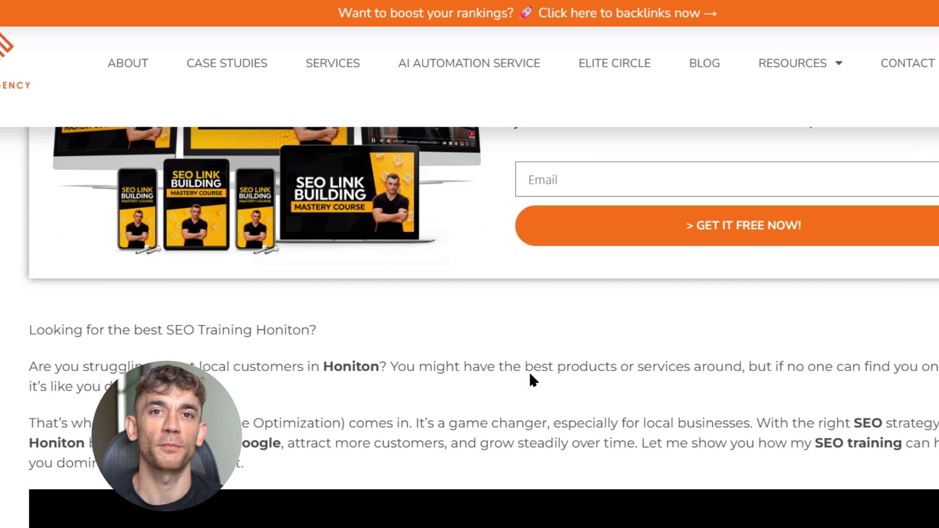
scroll(532, 379, down, 2)
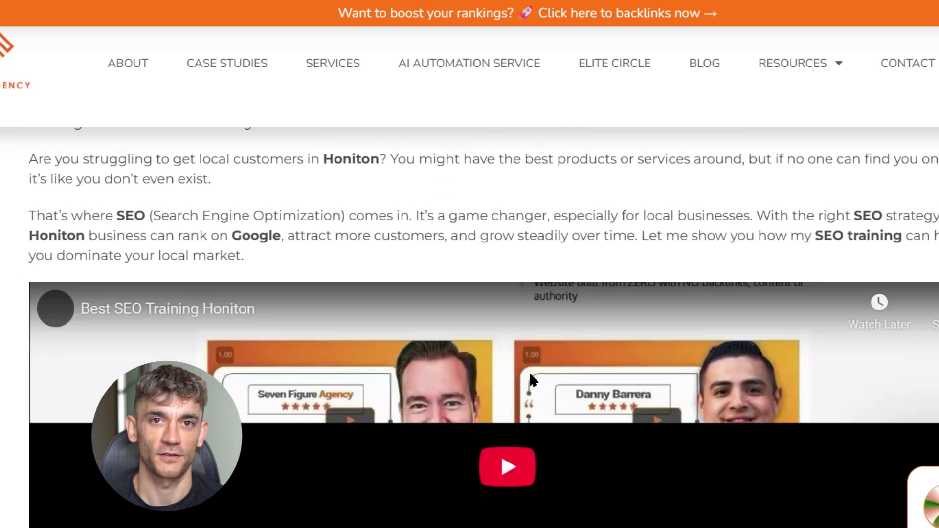
scroll(532, 379, down, 2)
scroll(532, 379, down, 3)
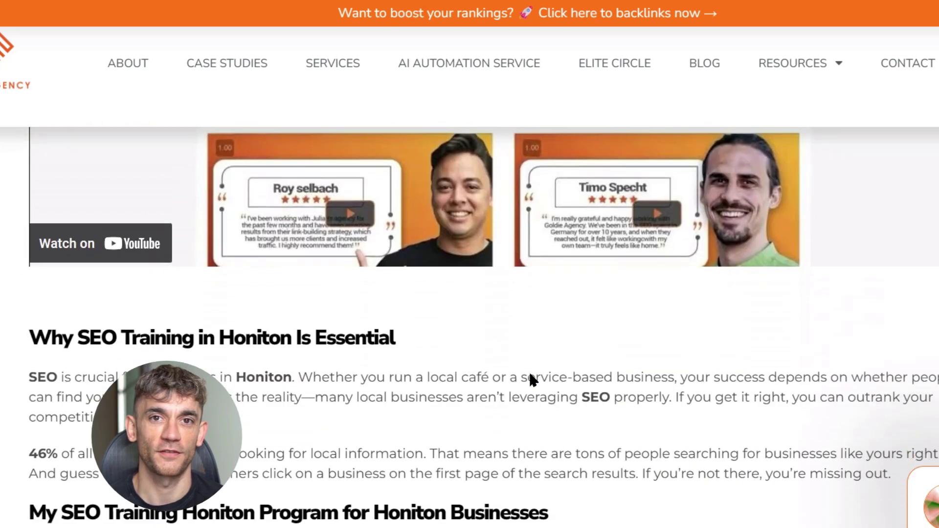
scroll(530, 375, down, 2)
scroll(530, 375, down, 2)
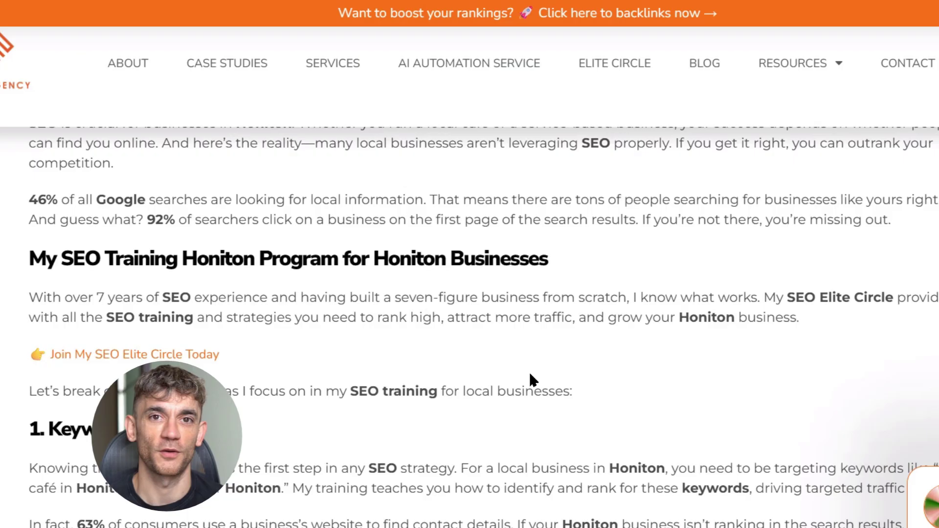
scroll(529, 374, down, 4)
scroll(529, 375, down, 1)
scroll(530, 374, down, 3)
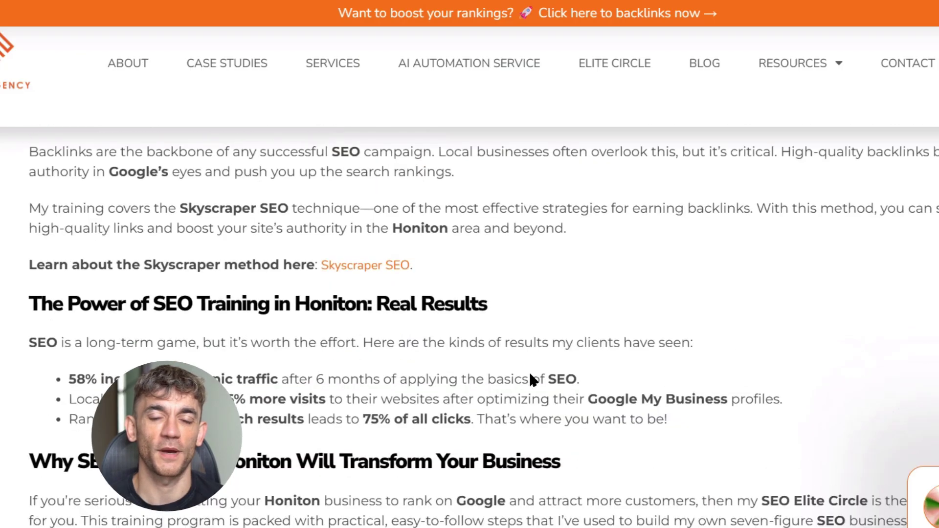
scroll(529, 374, down, 4)
scroll(532, 379, down, 3)
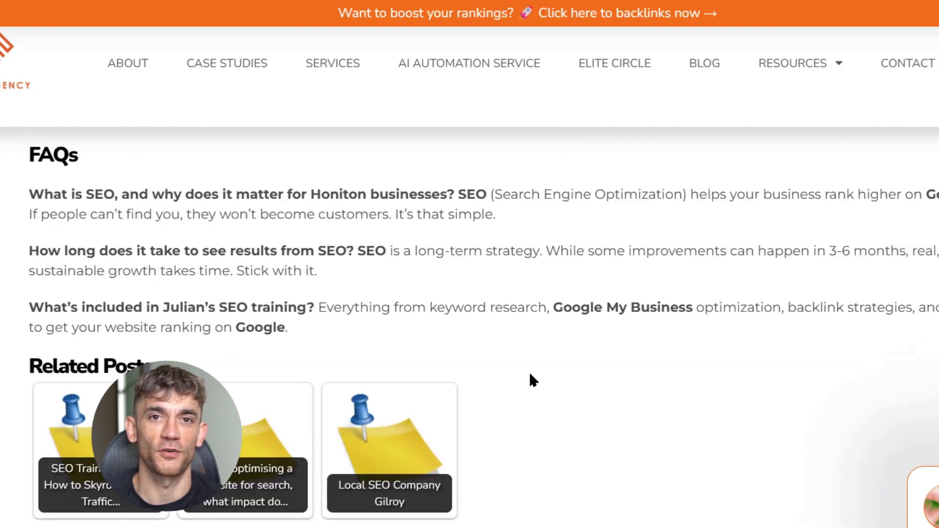
scroll(532, 379, down, 2)
scroll(530, 375, down, 2)
scroll(529, 374, down, 2)
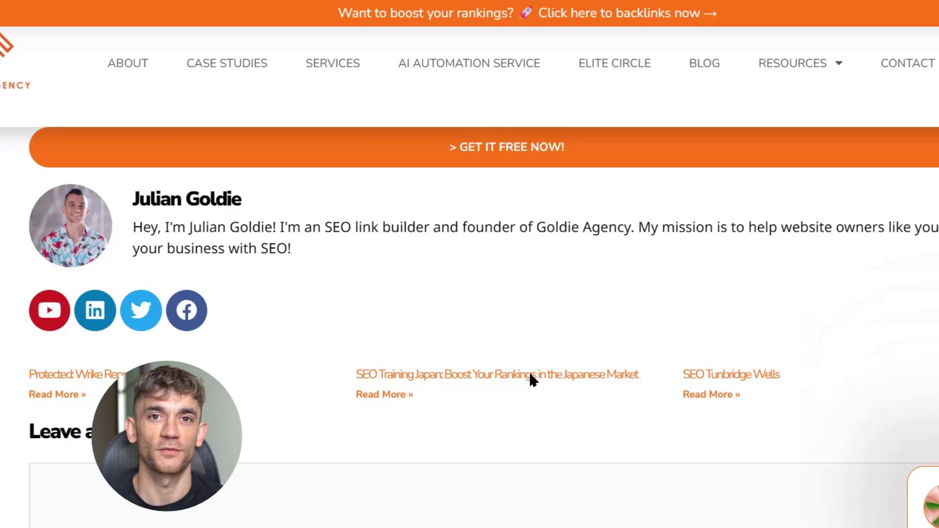
scroll(529, 375, up, 2)
scroll(530, 377, up, 1)
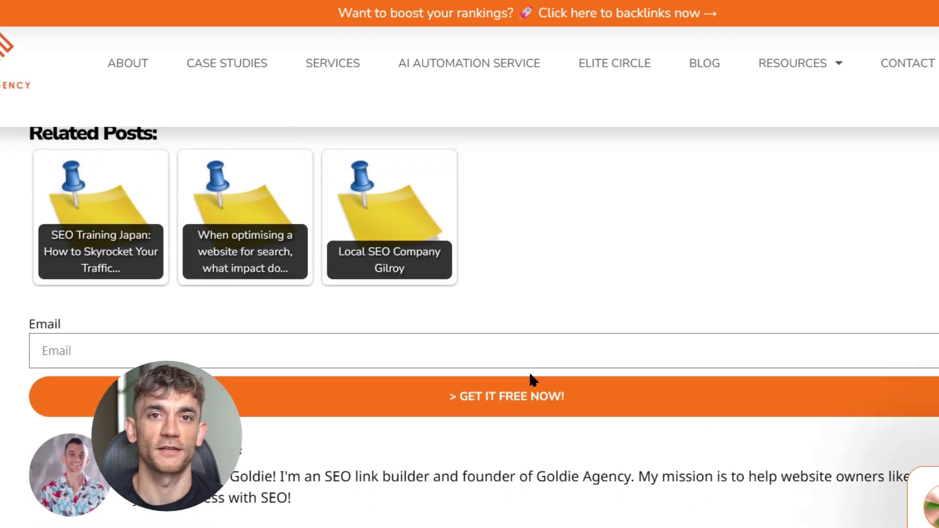
scroll(530, 374, up, 3)
scroll(532, 379, up, 2)
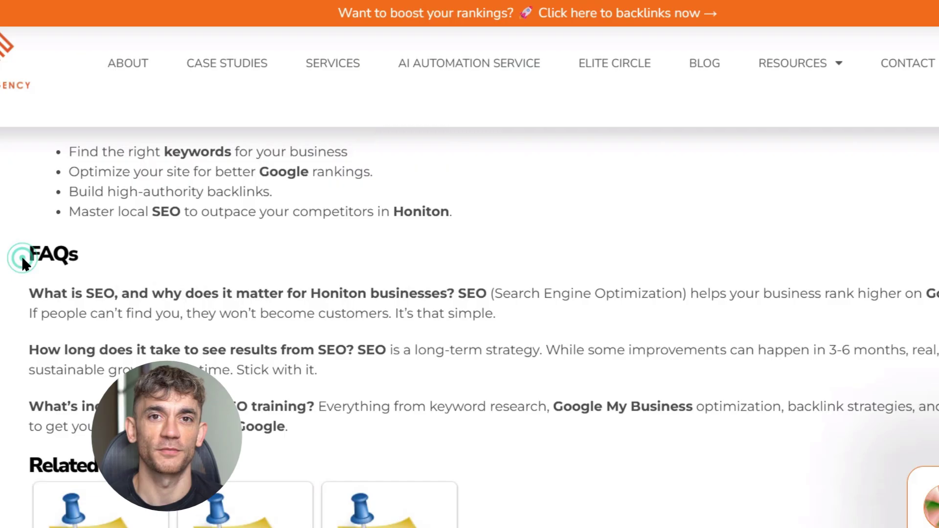
- Highlight the FAQs heading while browsing the Goldie Agency Honiton article
drag(21, 254, 79, 254)
scroll(180, 279, up, 1)
scroll(191, 286, up, 4)
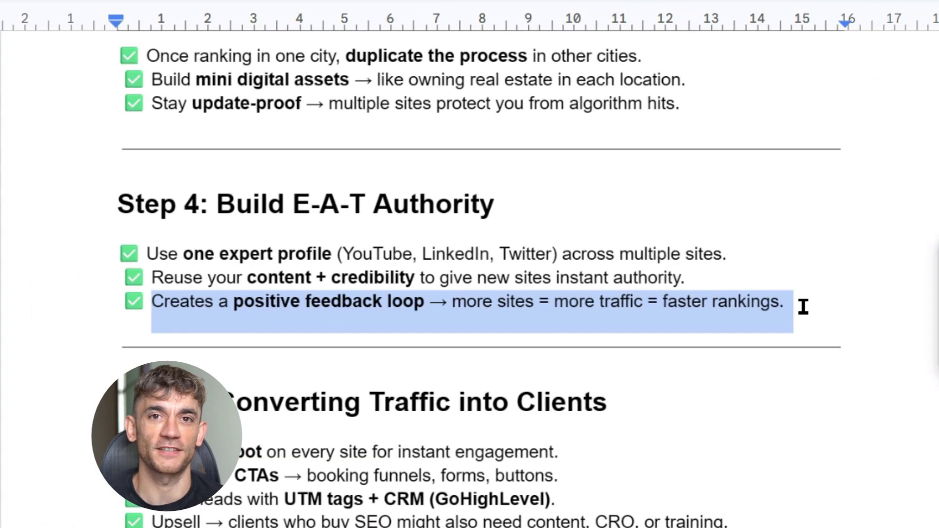
- Highlight the Converting Traffic into Clients points: chatbot, clear CTAs, lead tracking and upsell
click(802, 306)
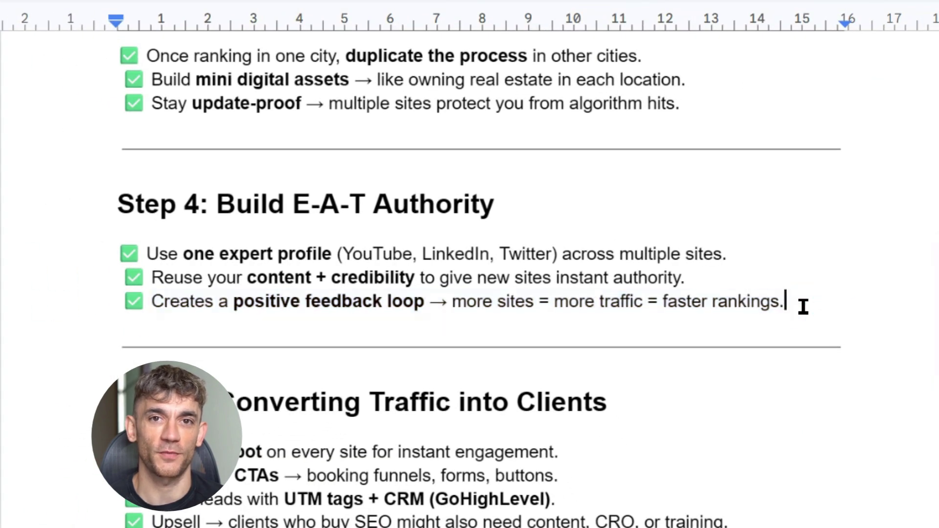
scroll(803, 306, down, 4)
scroll(802, 307, up, 1)
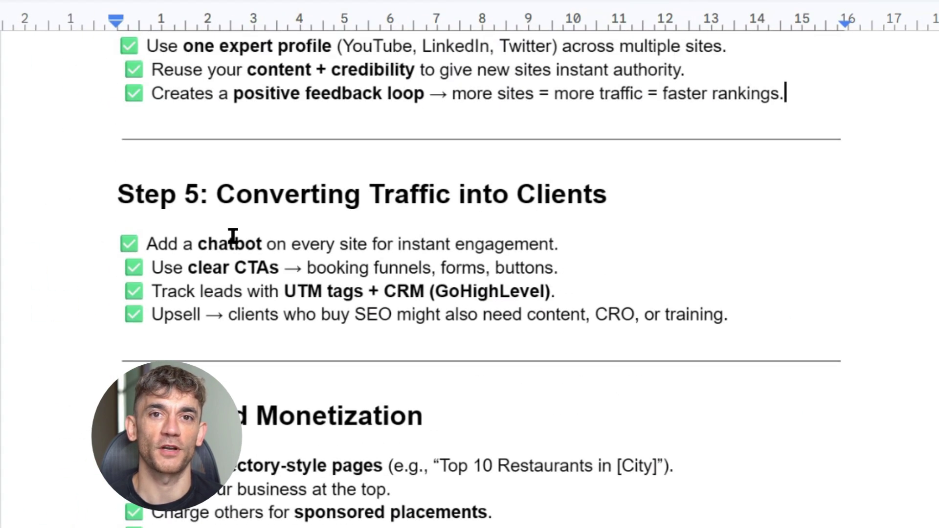
drag(218, 194, 718, 205)
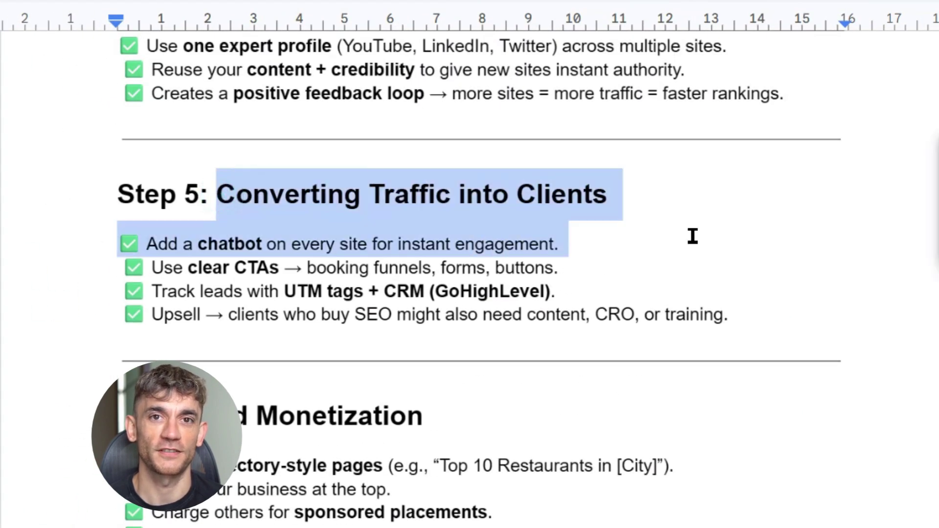
click(718, 204)
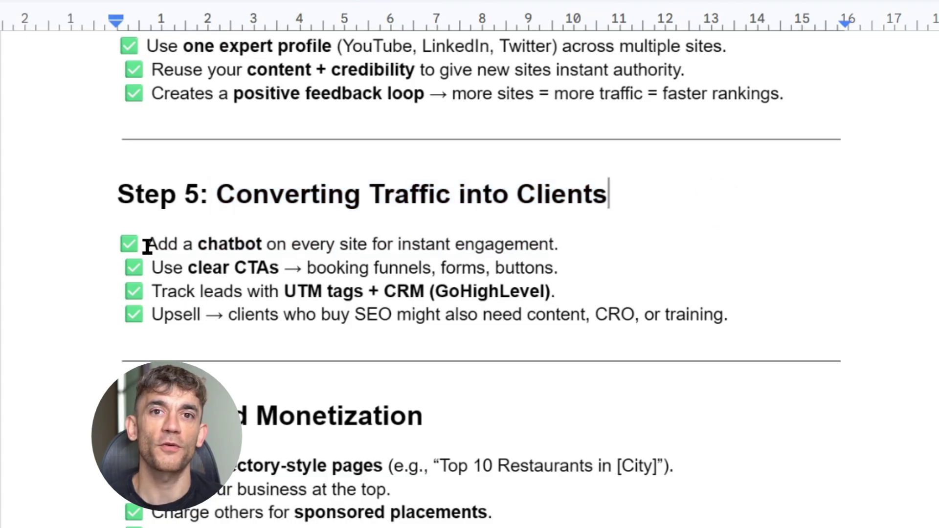
drag(147, 245, 779, 325)
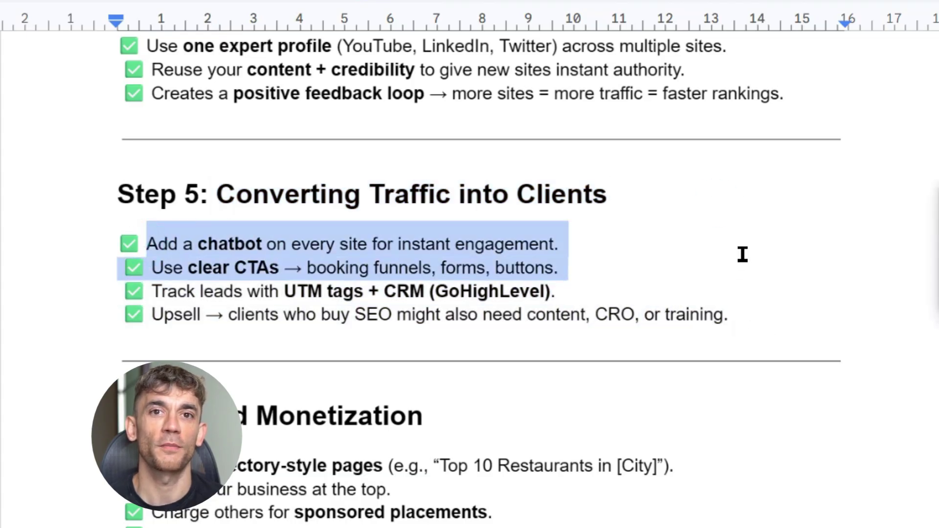
drag(743, 254, 748, 236)
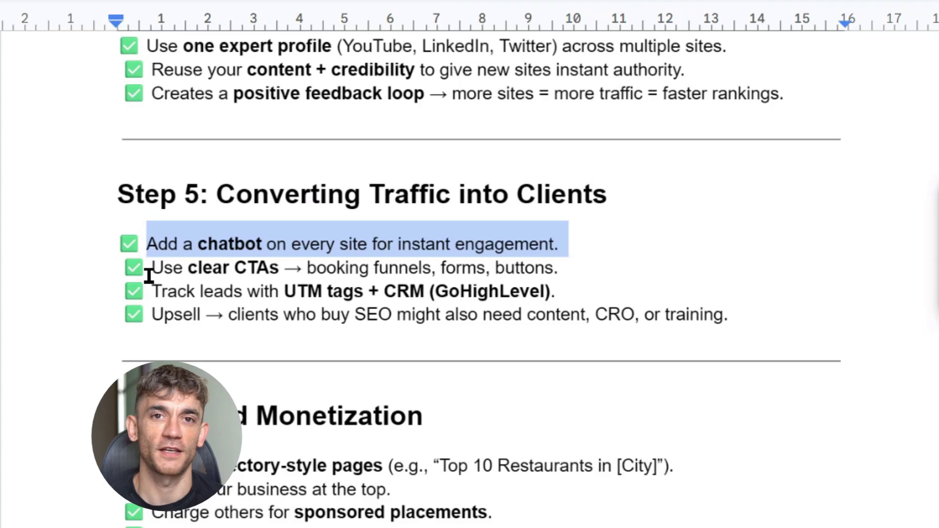
drag(149, 275, 612, 273)
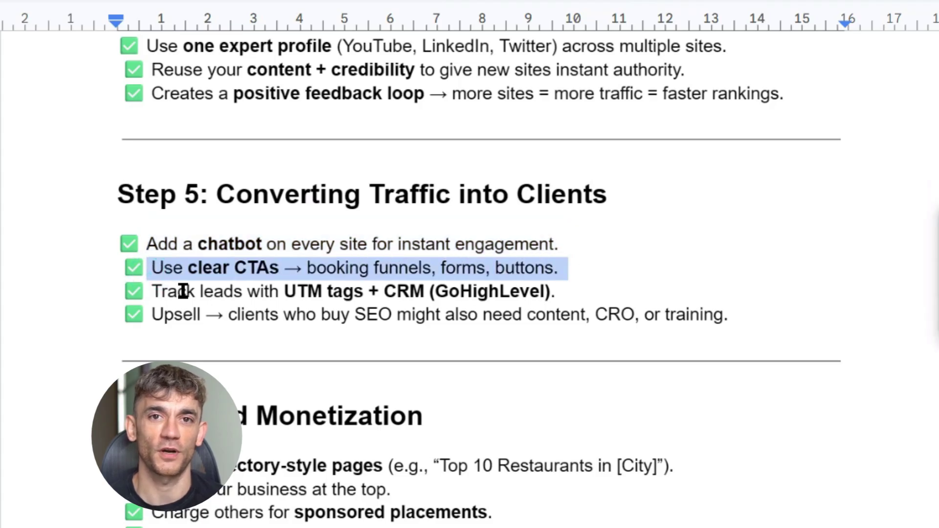
drag(152, 291, 615, 292)
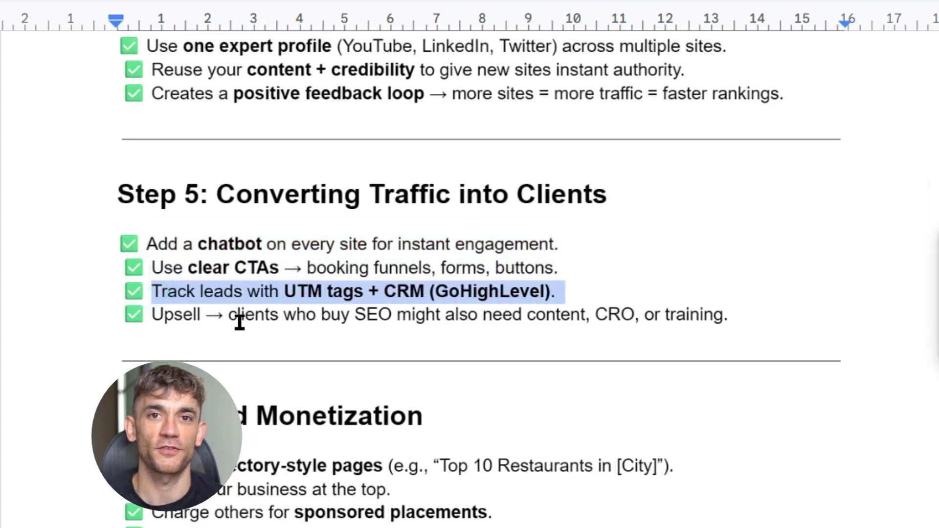
drag(147, 315, 748, 325)
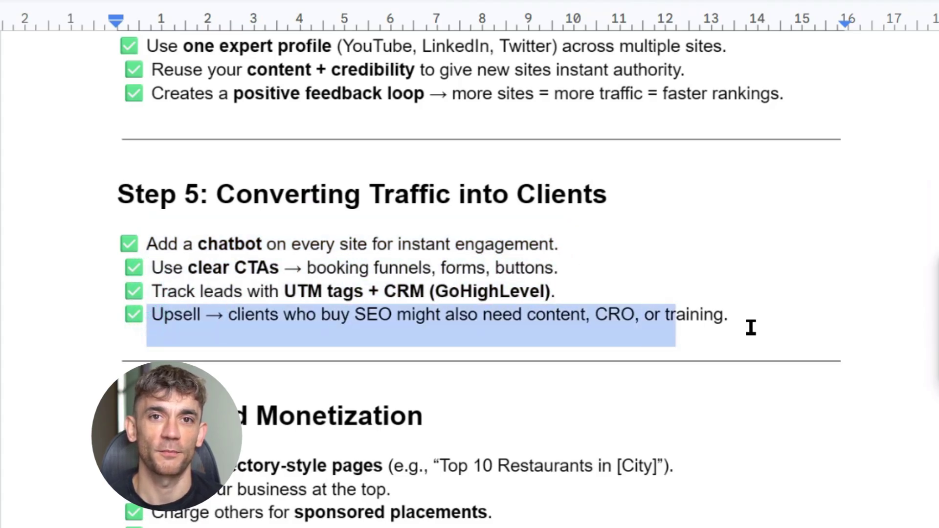
click(811, 331)
scroll(812, 332, down, 2)
scroll(814, 334, down, 1)
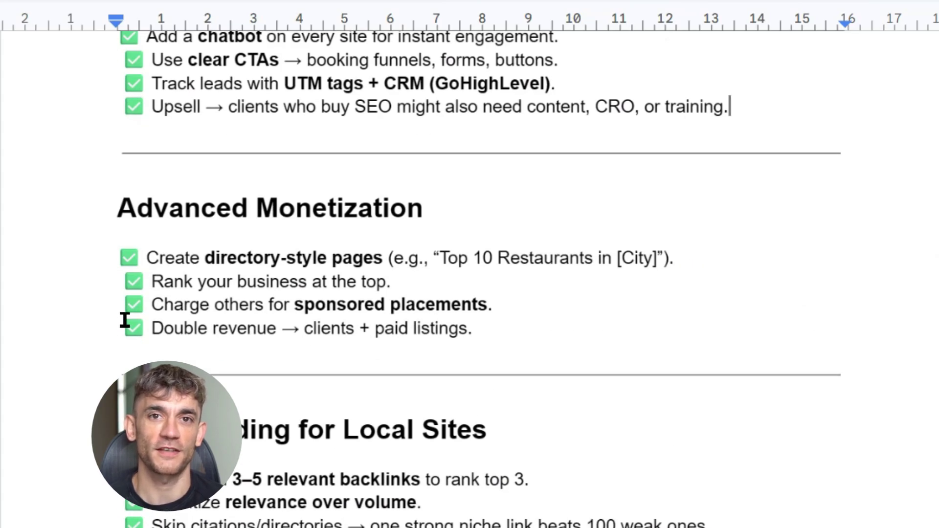
- Highlight the Advanced Monetization points: directory-style pages, Top 10 Restaurants example, top ranking, sponsored placements
drag(152, 262, 696, 258)
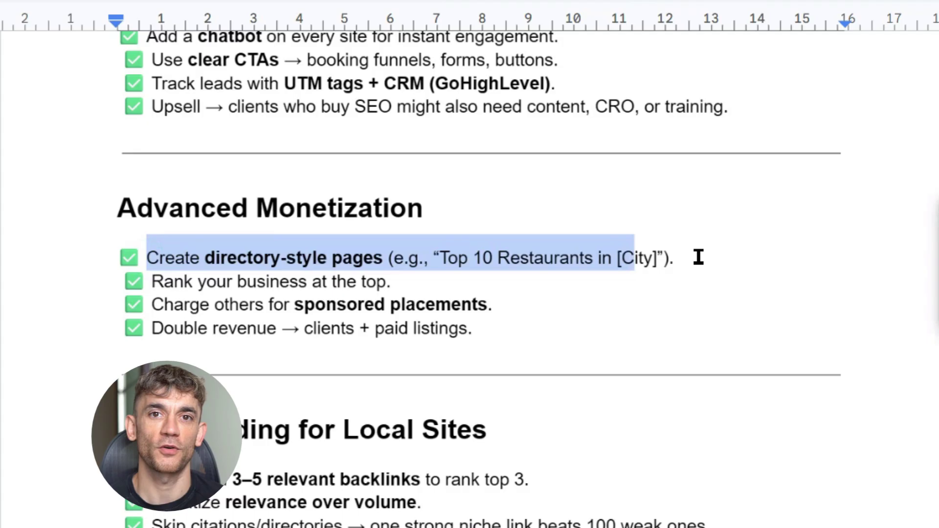
drag(440, 260, 612, 264)
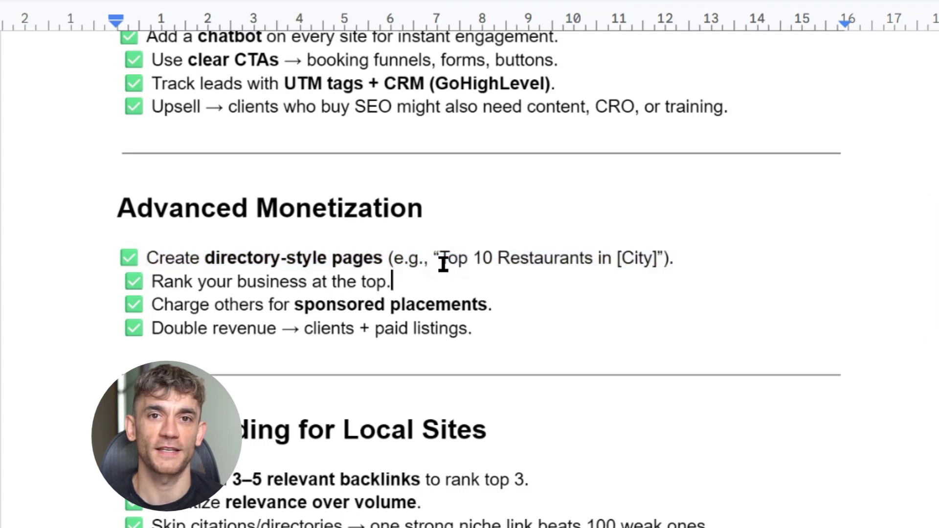
click(621, 260)
drag(623, 261, 652, 269)
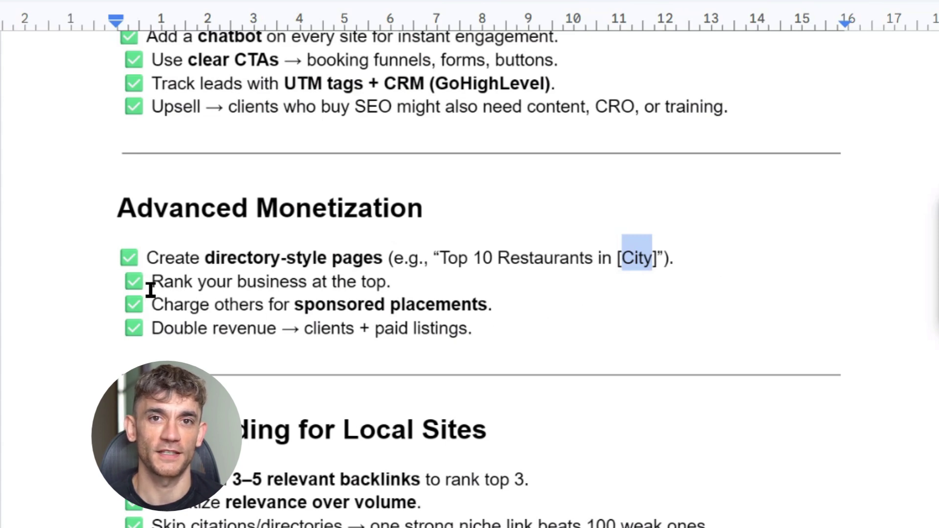
drag(151, 289, 463, 283)
mouse_move(152, 307)
mouse_down()
mouse_move(503, 318)
mouse_move(533, 299)
mouse_up()
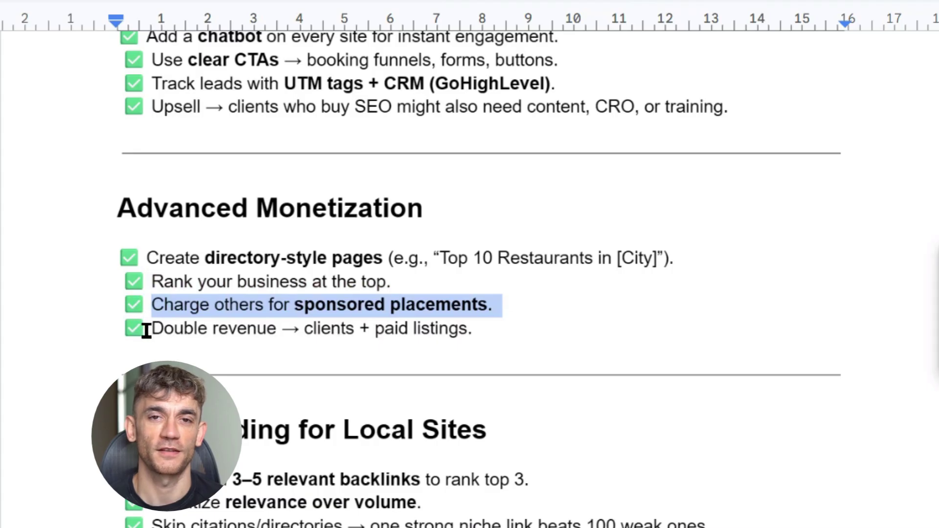
drag(147, 331, 608, 321)
- Scroll the SEO Training Honiton blog article from its intro down to the FAQs and back up
click(608, 319)
scroll(608, 320, down, 1)
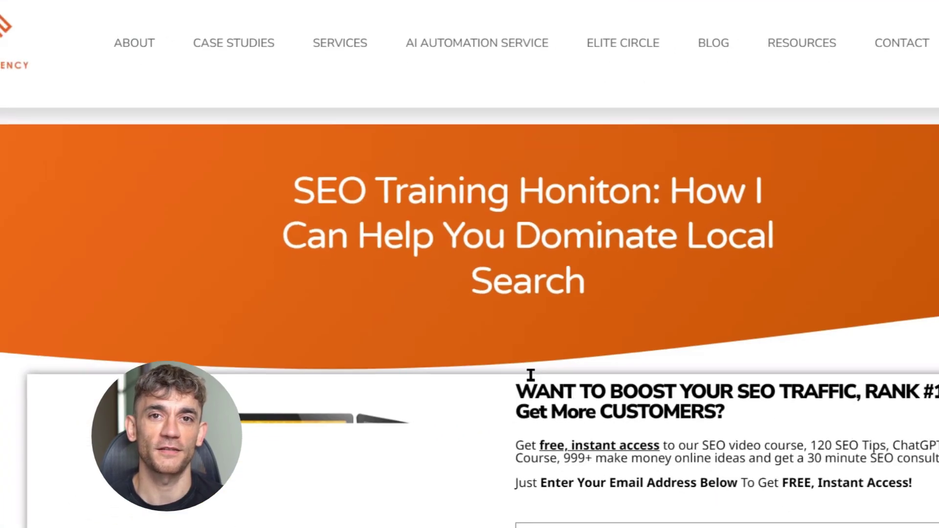
scroll(529, 377, down, 4)
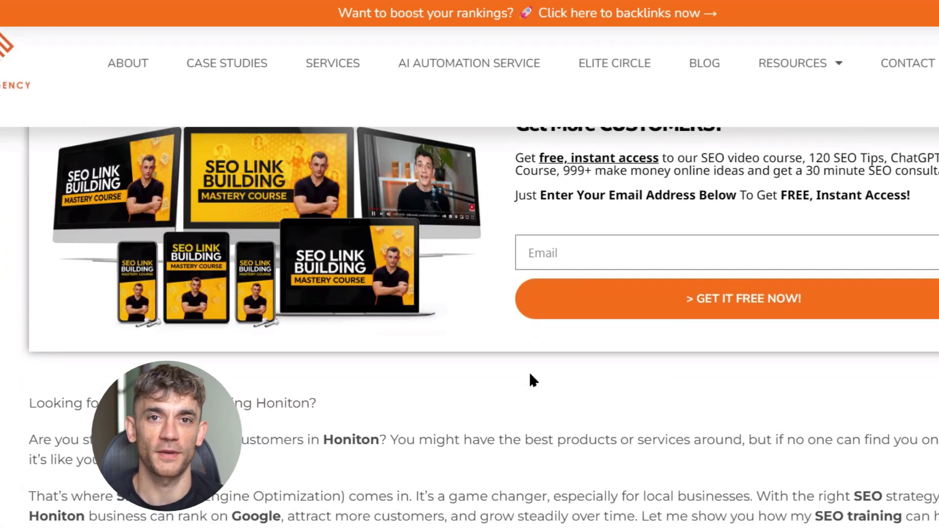
scroll(530, 374, down, 1)
scroll(530, 375, down, 1)
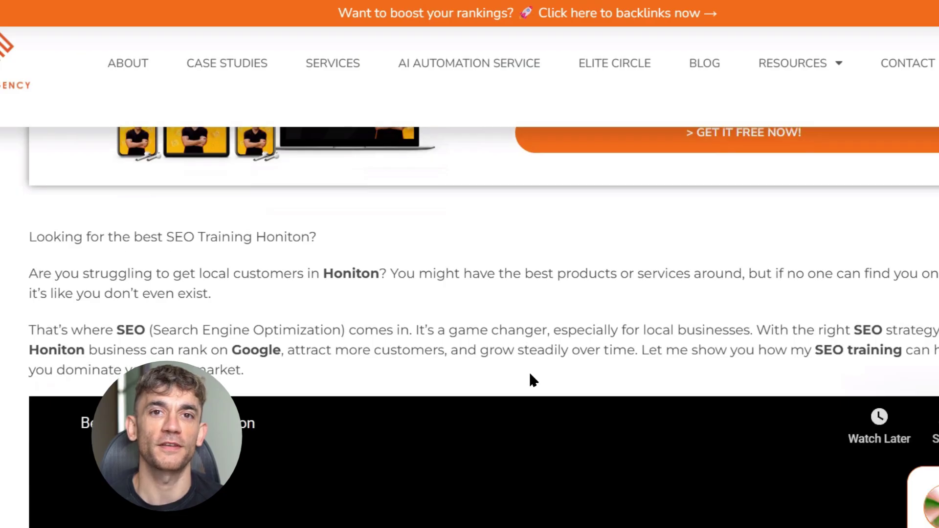
scroll(531, 379, down, 2)
scroll(531, 380, down, 2)
scroll(530, 379, down, 3)
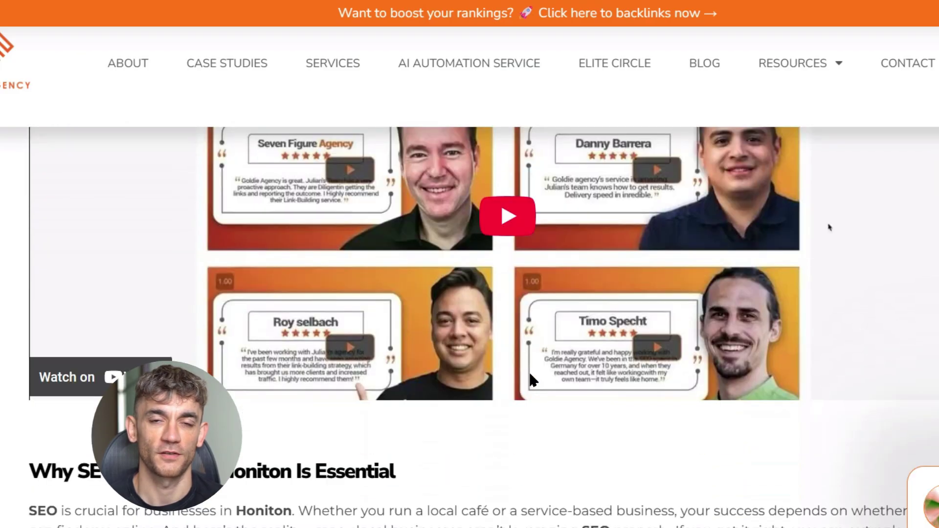
scroll(530, 378, down, 2)
scroll(531, 375, down, 3)
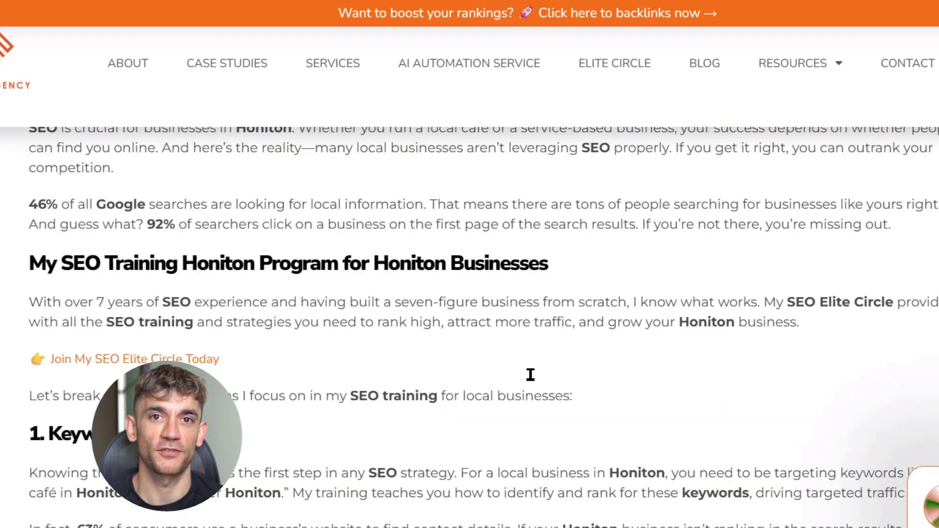
scroll(530, 374, down, 4)
scroll(530, 381, down, 2)
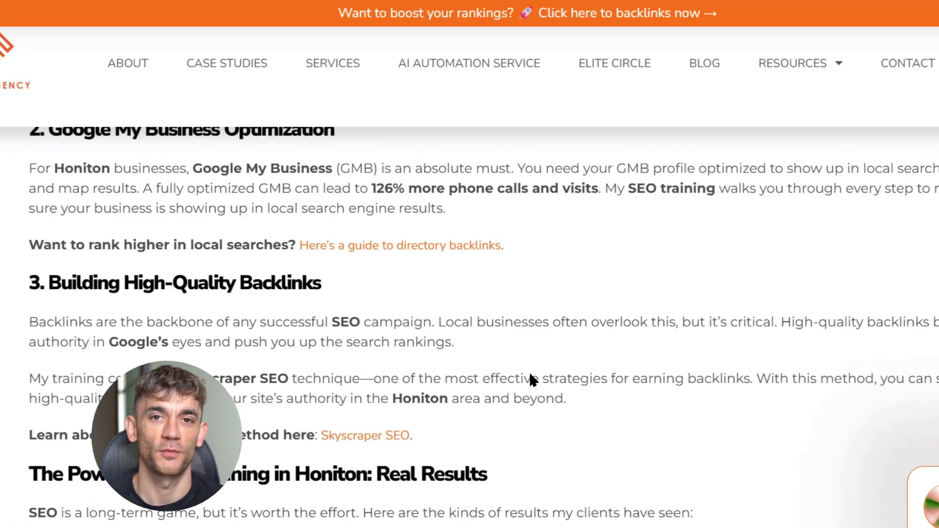
scroll(531, 380, down, 2)
scroll(530, 380, down, 3)
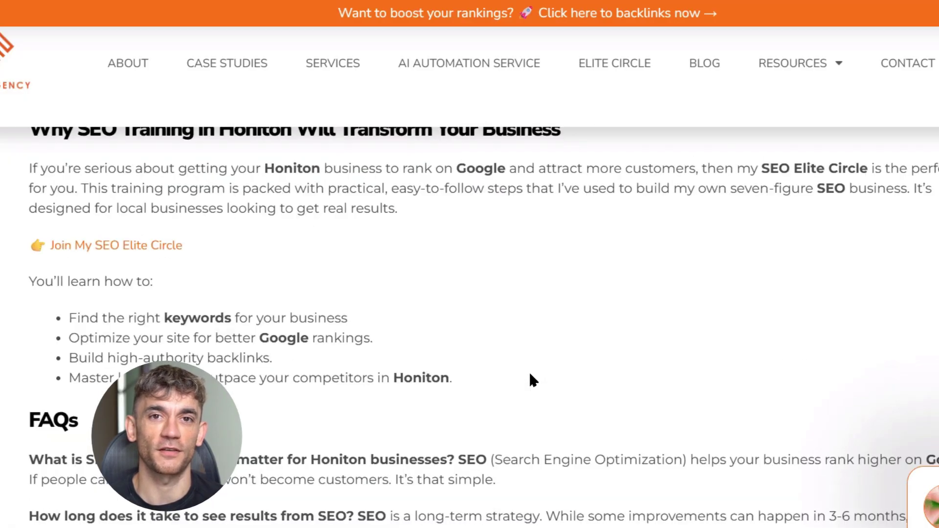
scroll(530, 379, down, 3)
scroll(530, 380, down, 2)
scroll(530, 379, down, 4)
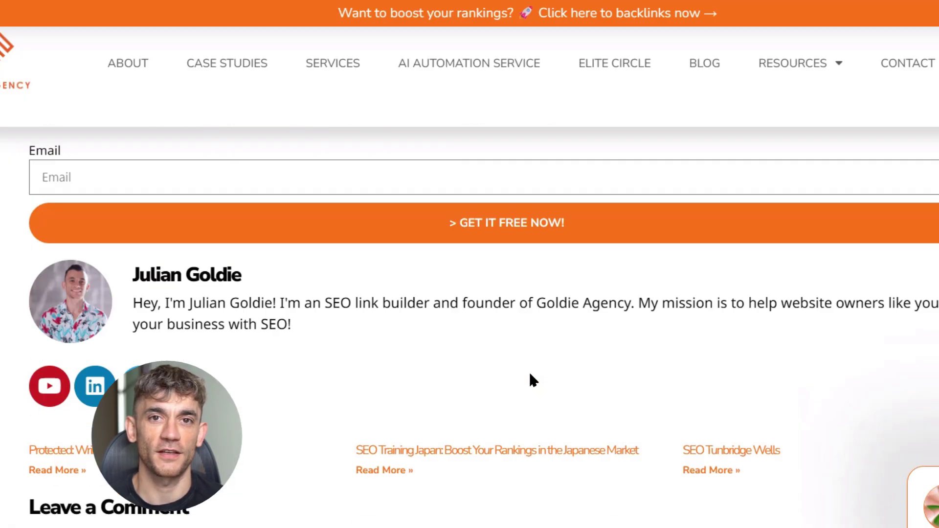
scroll(530, 379, up, 3)
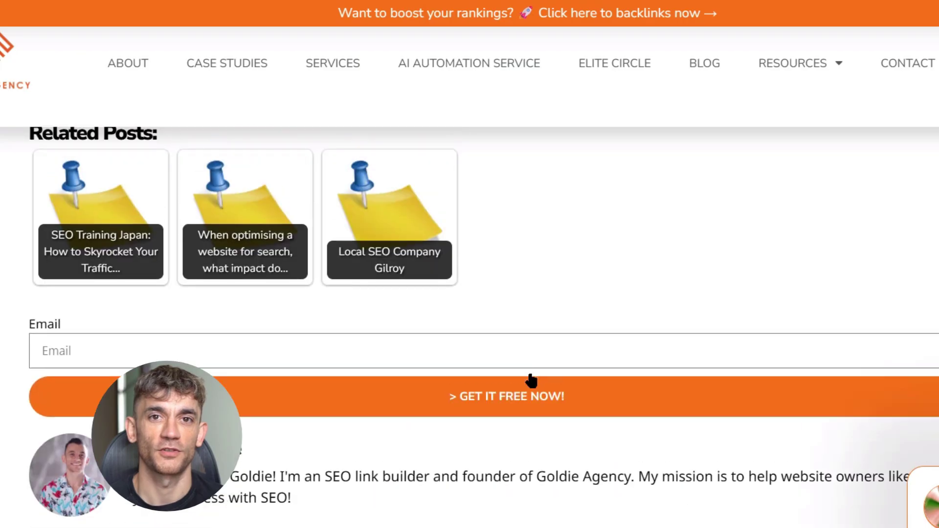
scroll(531, 379, up, 4)
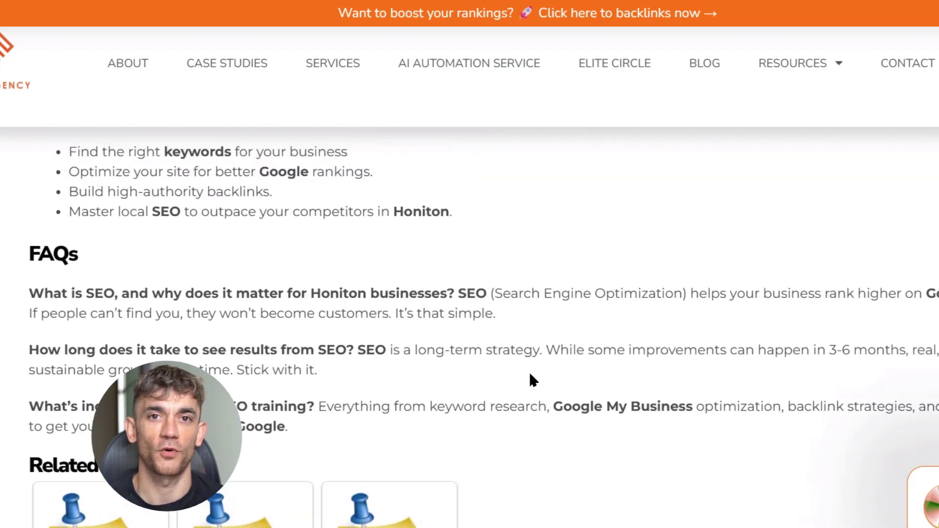
click(22, 259)
drag(23, 258, 125, 257)
scroll(190, 279, up, 4)
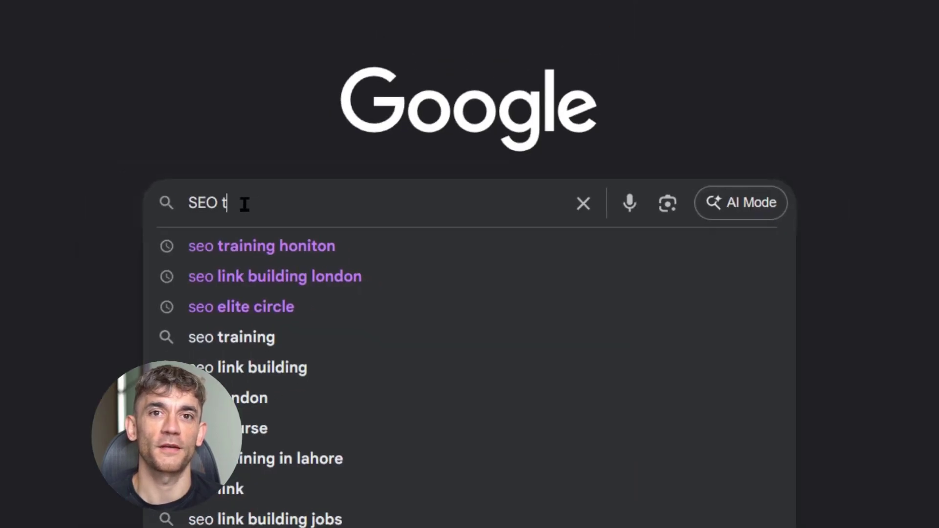
text(raining)
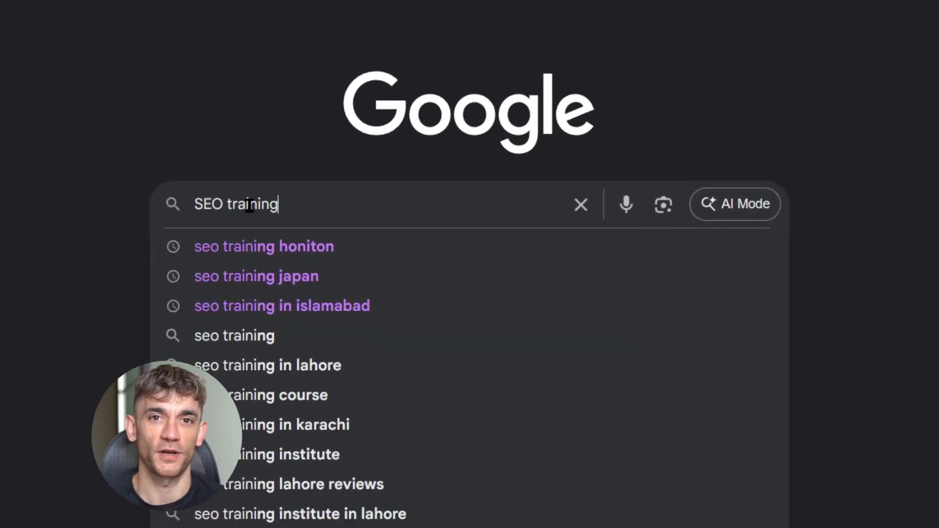
text( hoonito)
- Search Google for 'SEO training honiton' and open Julian Goldie's SEO Training Honiton article
key(BackSpace)
key(BackSpace)
key(BackSpace)
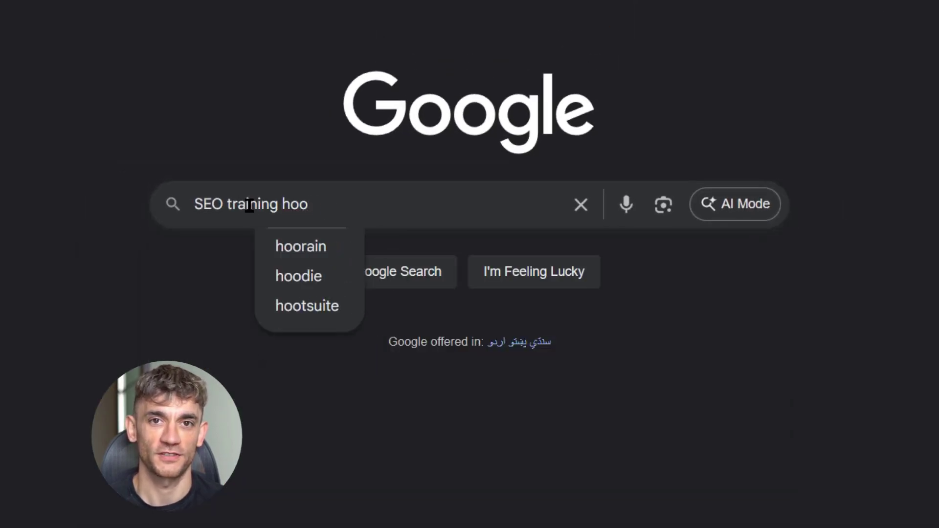
key(BackSpace)
text(not)
key(BackSpace)
key(BackSpace)
text(iton)
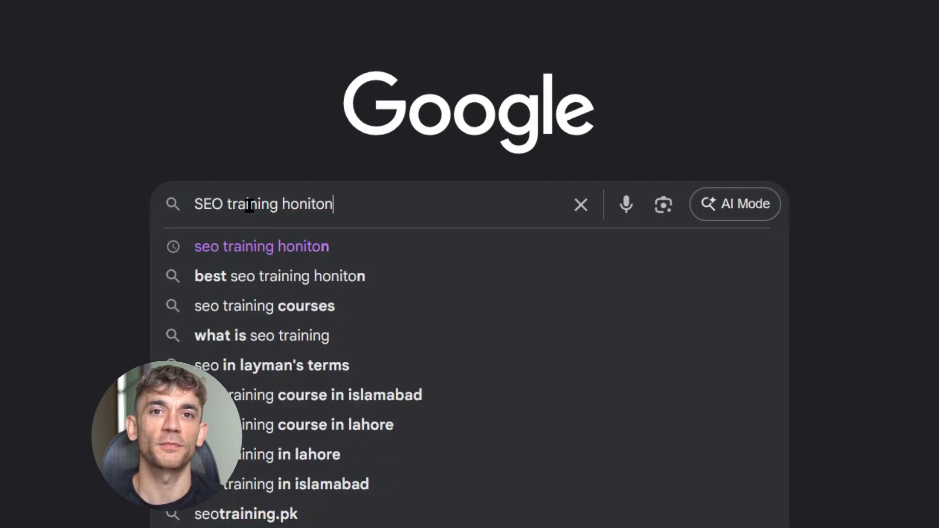
key(Return)
scroll(488, 230, down, 1)
scroll(489, 231, down, 2)
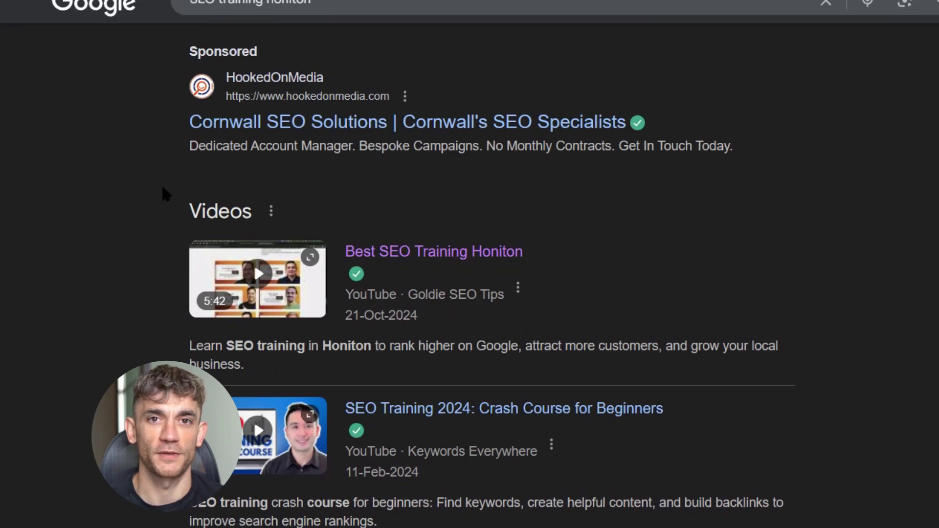
scroll(164, 193, down, 5)
scroll(173, 244, down, 1)
drag(182, 312, 803, 445)
click(770, 392)
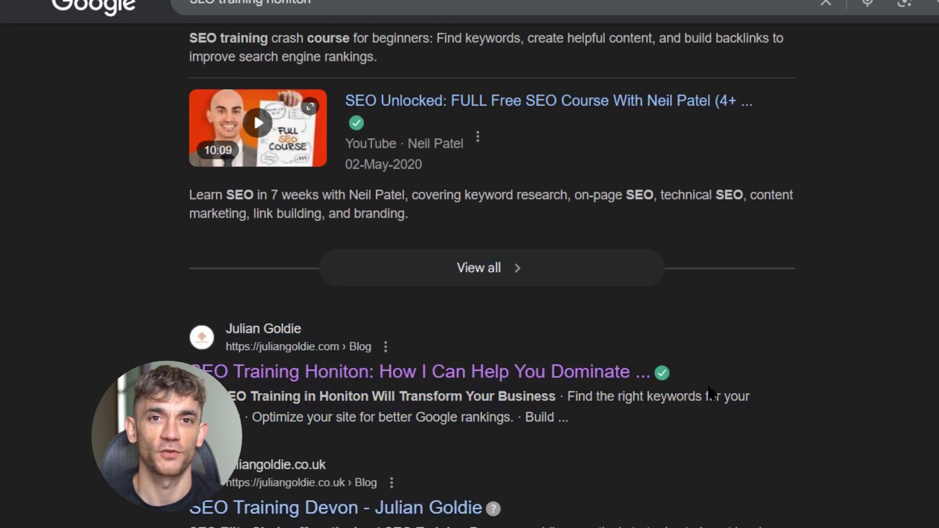
click(346, 372)
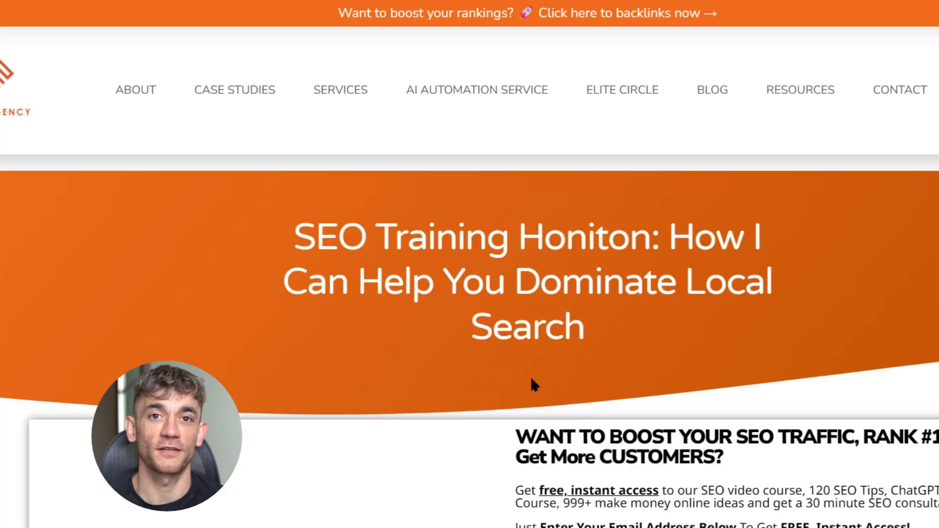
scroll(530, 381, down, 5)
scroll(530, 374, down, 1)
scroll(529, 374, down, 1)
scroll(529, 374, down, 3)
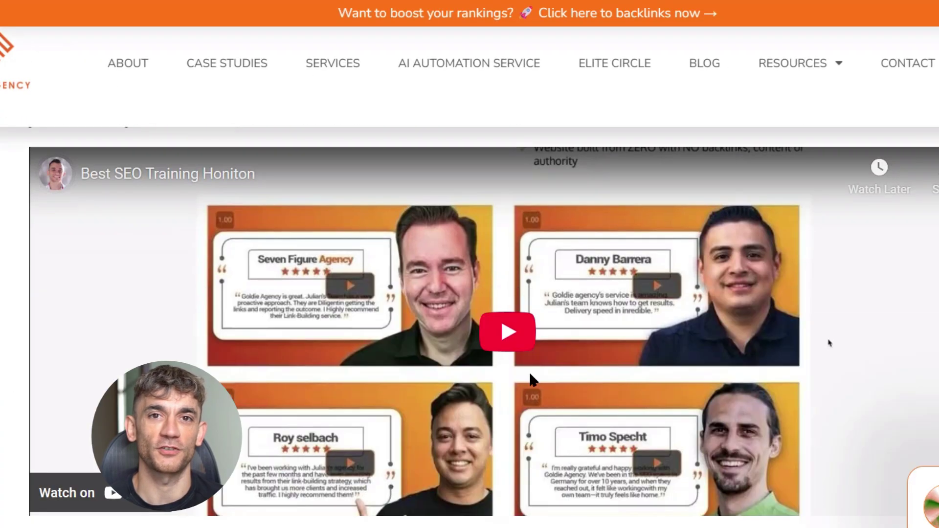
scroll(530, 374, down, 3)
scroll(530, 374, down, 5)
scroll(530, 374, down, 5)
scroll(530, 374, down, 5)
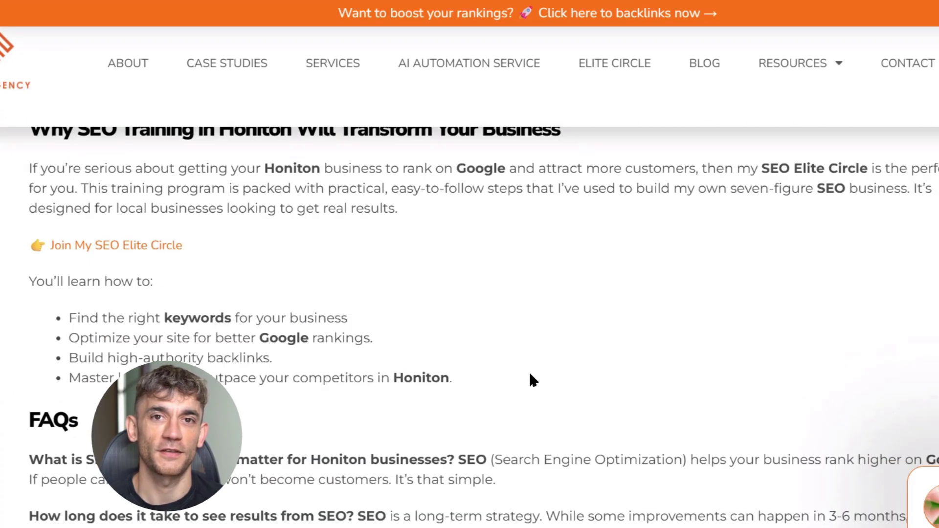
scroll(530, 374, down, 5)
scroll(529, 370, down, 5)
scroll(529, 374, up, 3)
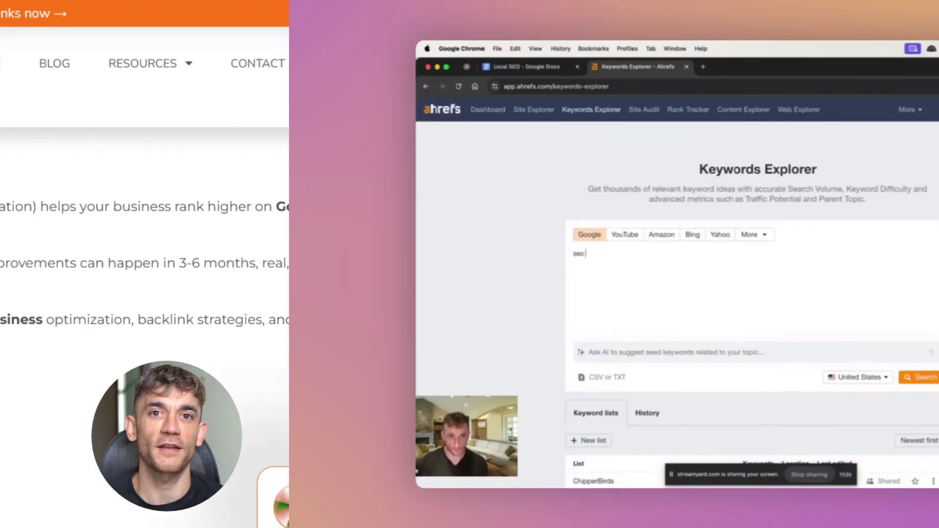
- Look up 'link building' and filter its matching terms to KD 20 or below, showing 591 keywords
key(BackSpace)
key(BackSpace)
key(BackSpace)
text(link building)
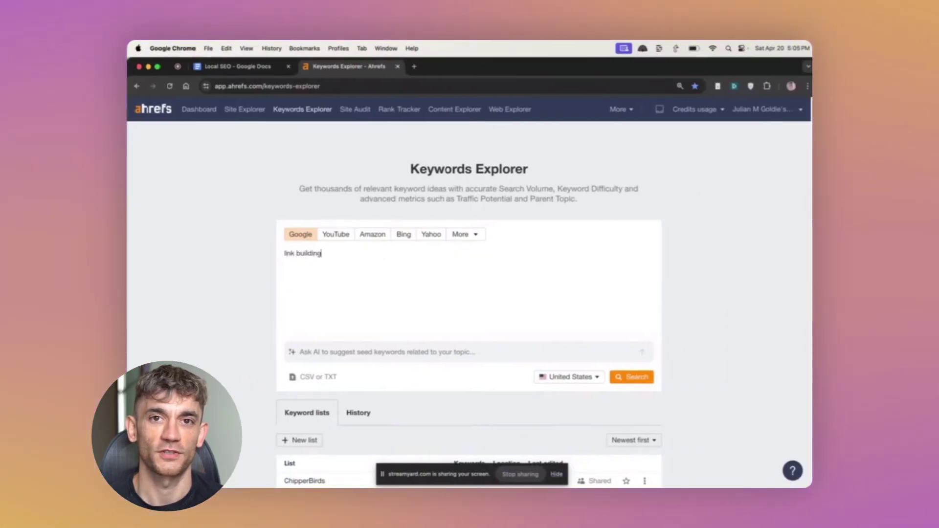
key(Return)
scroll(417, 328, down, 1)
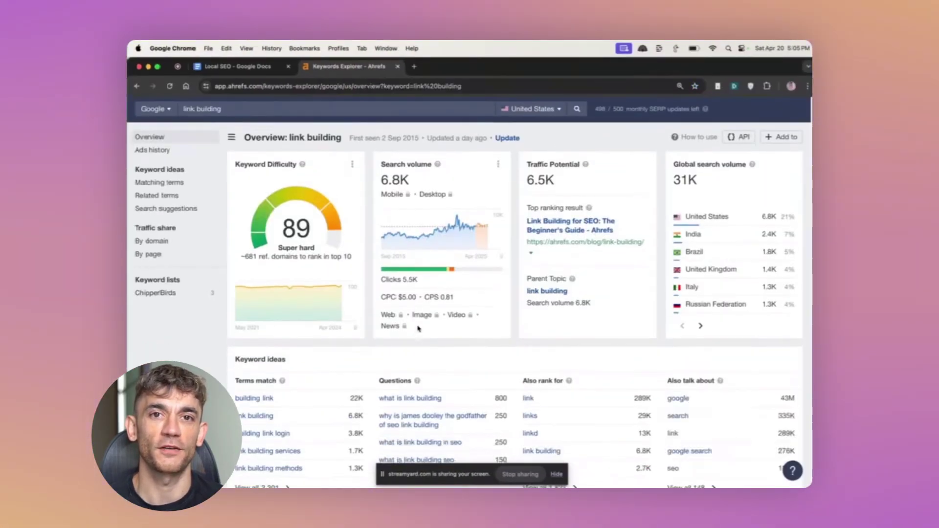
scroll(417, 328, down, 4)
scroll(281, 317, up, 5)
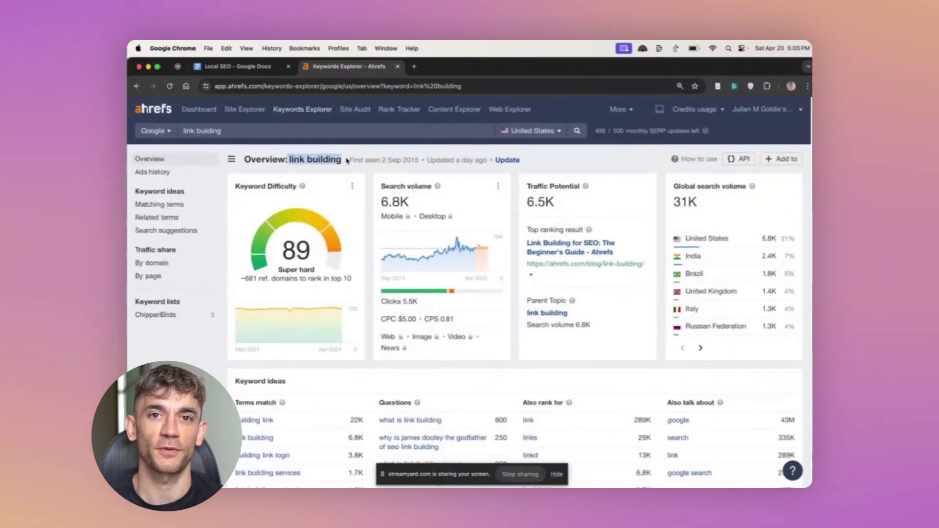
scroll(286, 330, down, 4)
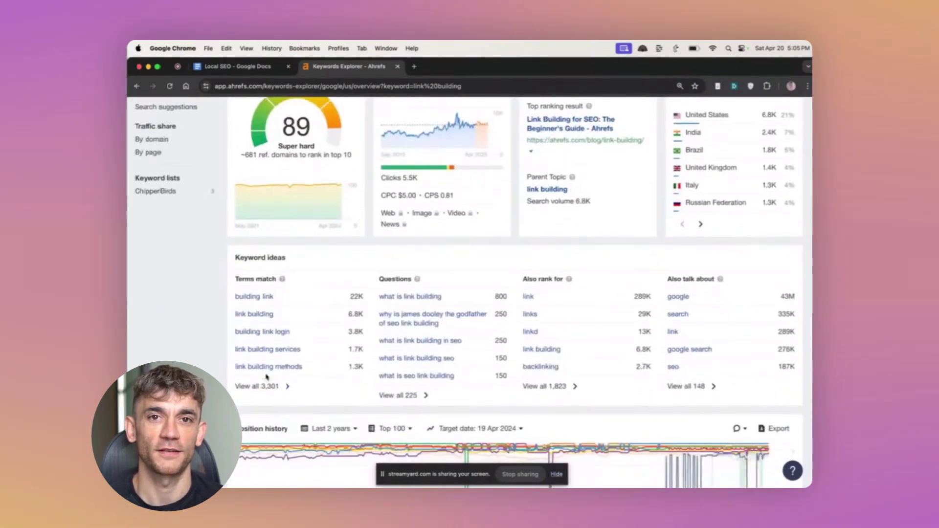
click(262, 387)
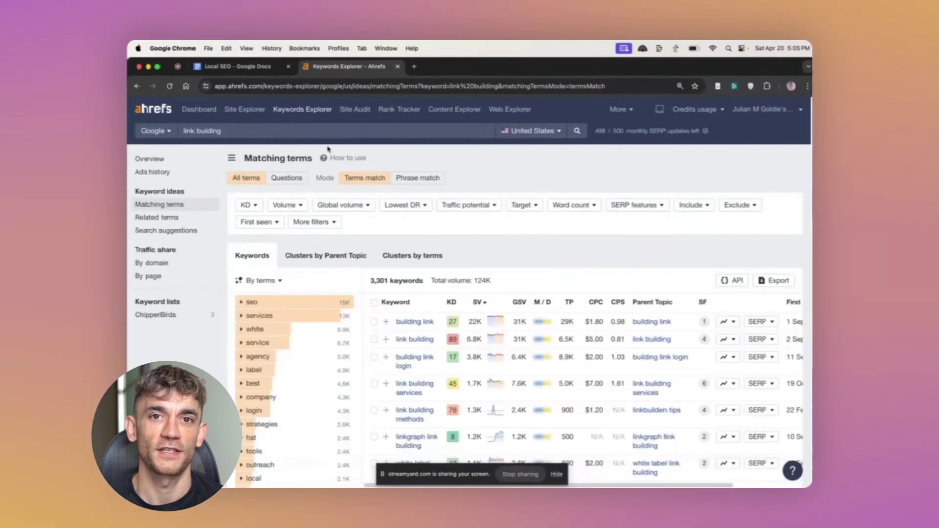
click(244, 206)
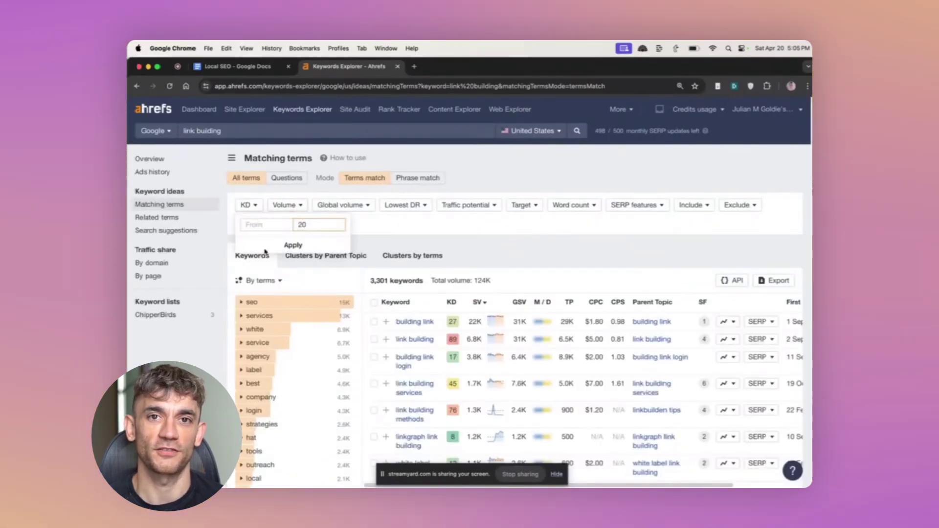
click(293, 245)
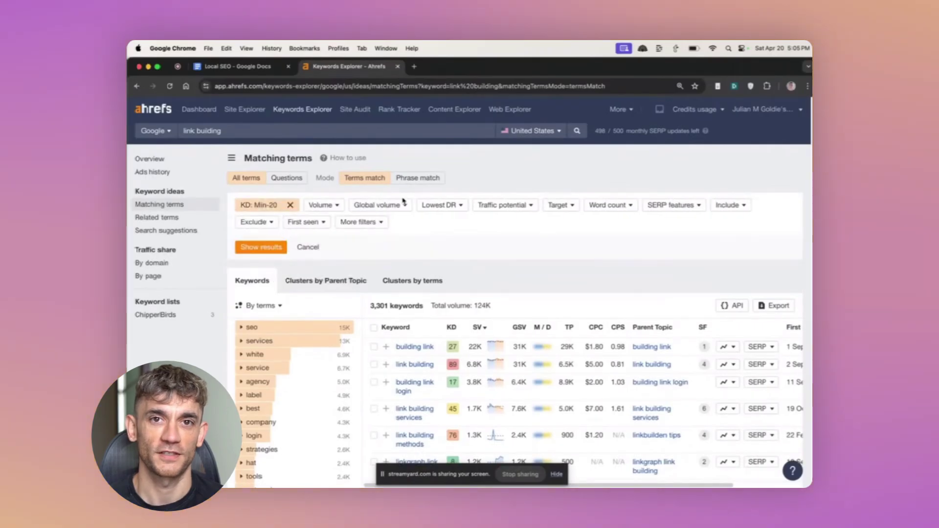
click(257, 248)
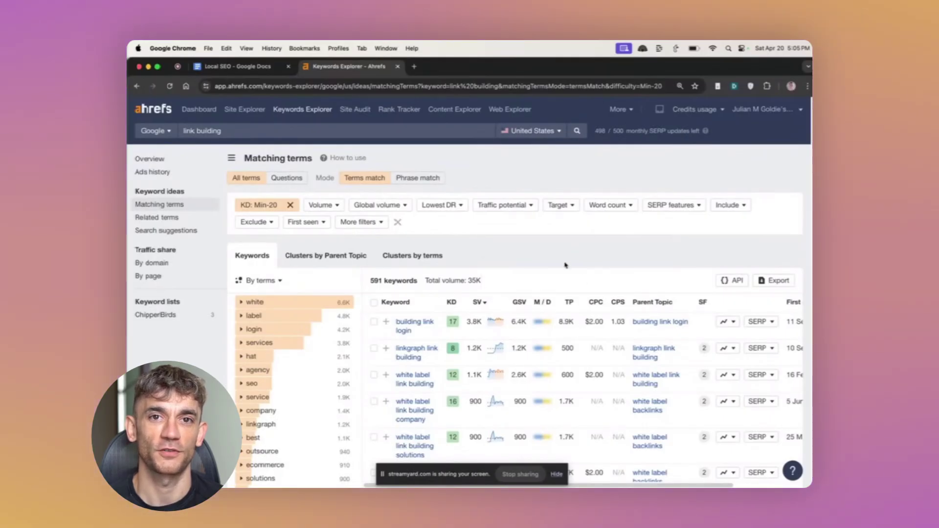
scroll(452, 348, down, 3)
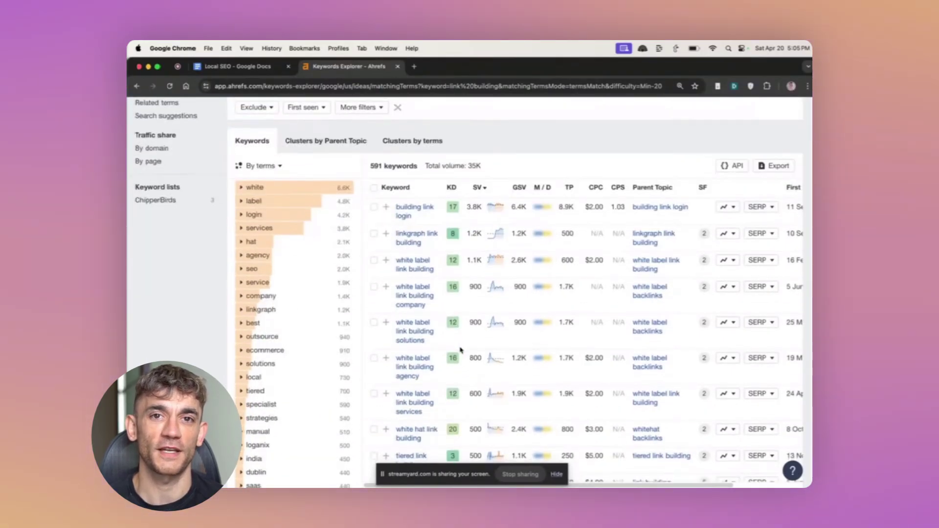
scroll(472, 337, down, 1)
scroll(446, 303, up, 3)
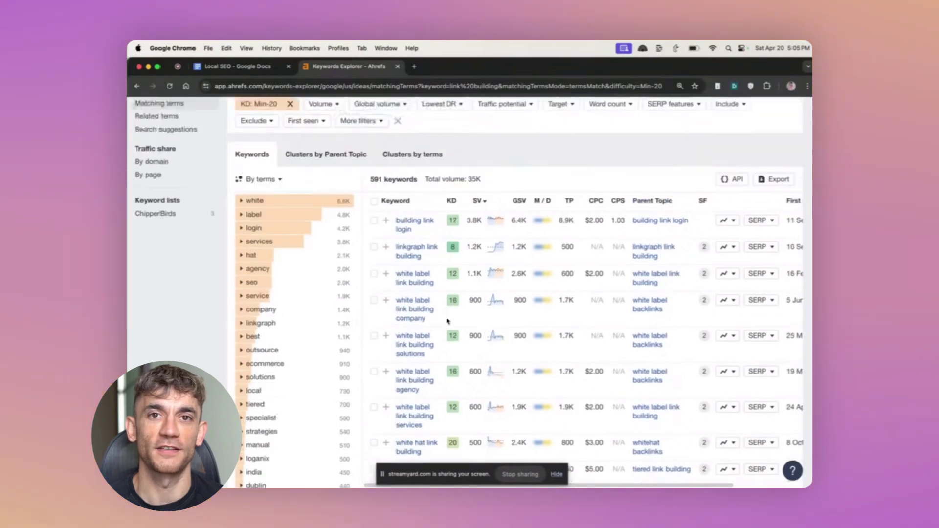
scroll(443, 349, up, 1)
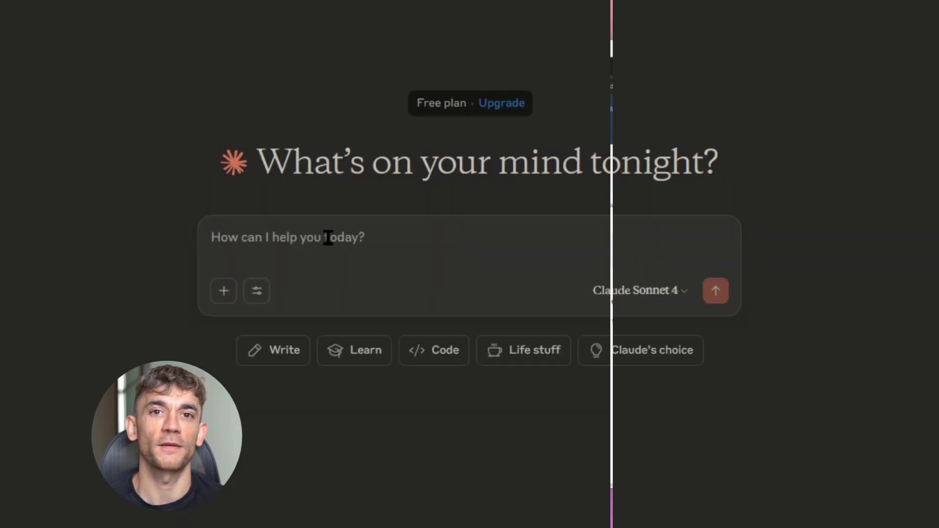
- Send Claude the pasted SEO prompt topped with 'Keyword = Can cat eats bananas?'
key(ctrl+v)
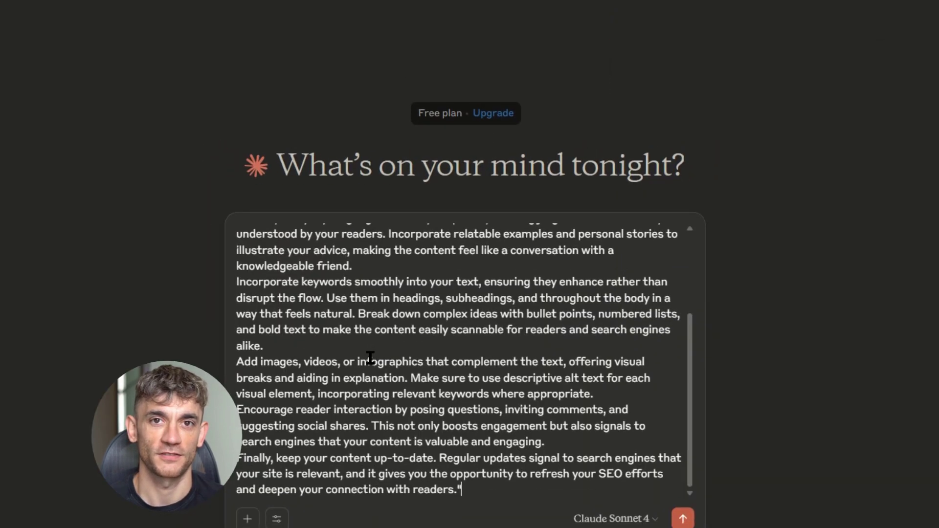
drag(683, 450, 684, 308)
click(235, 239)
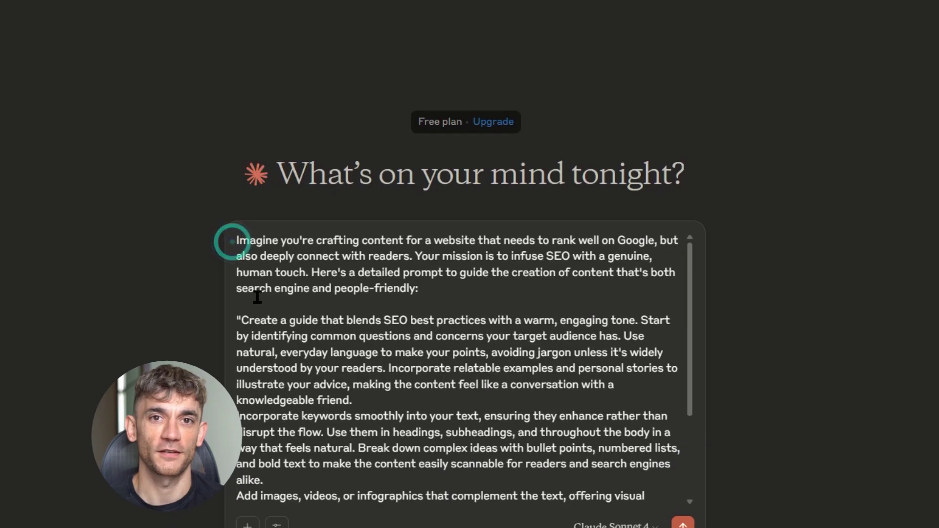
key(shift+Return)
key(shift+Return)
text(Keyword = Can cat eats bananas?)
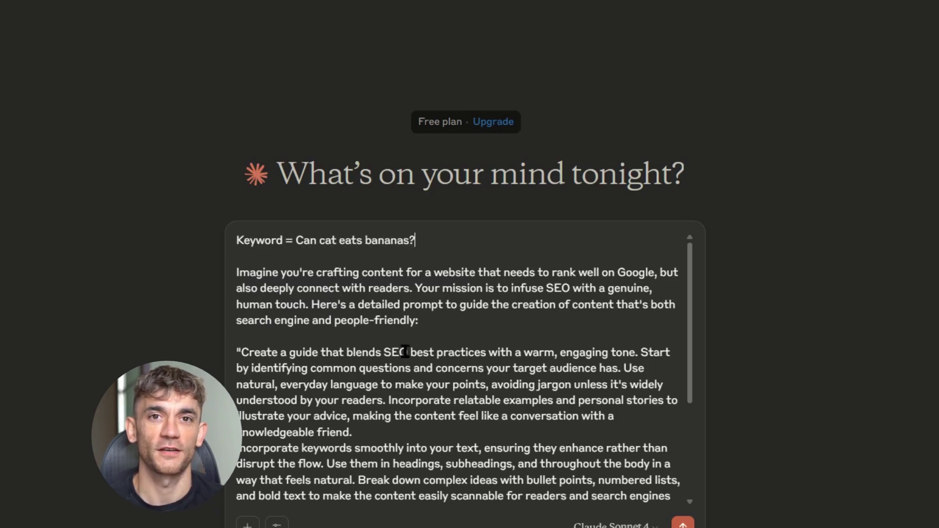
scroll(437, 390, down, 5)
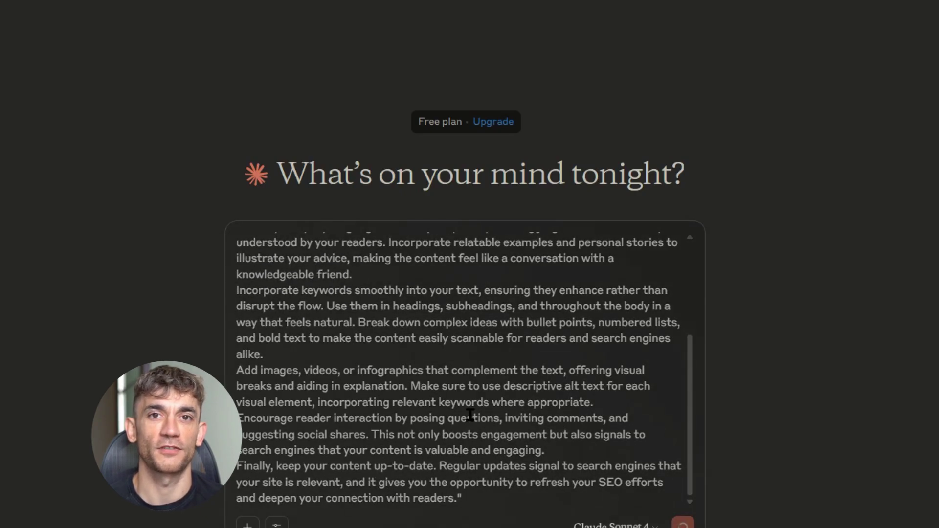
key(Return)
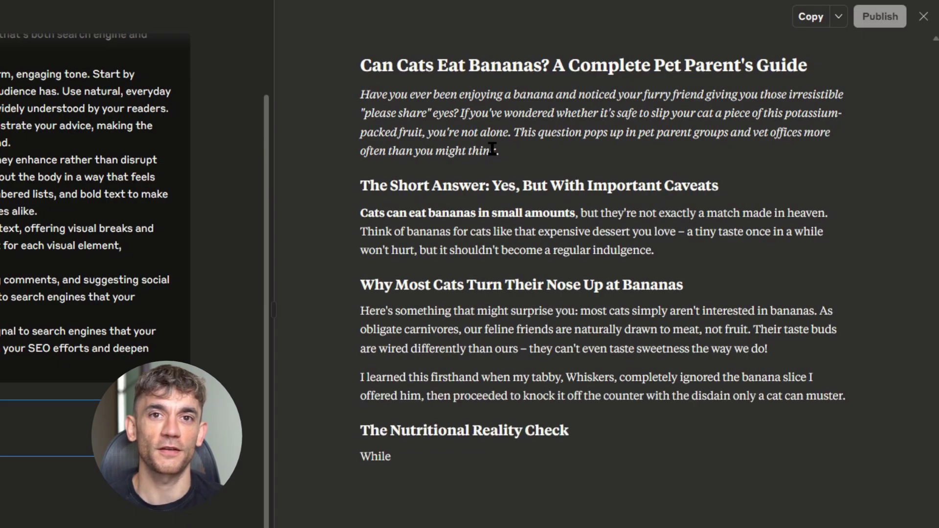
scroll(498, 129, down, 2)
scroll(555, 119, up, 2)
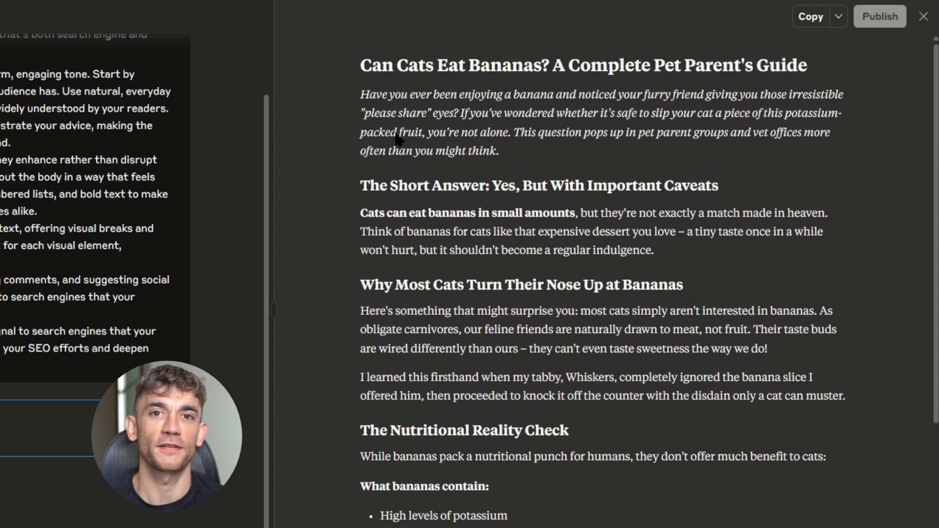
drag(362, 95, 830, 145)
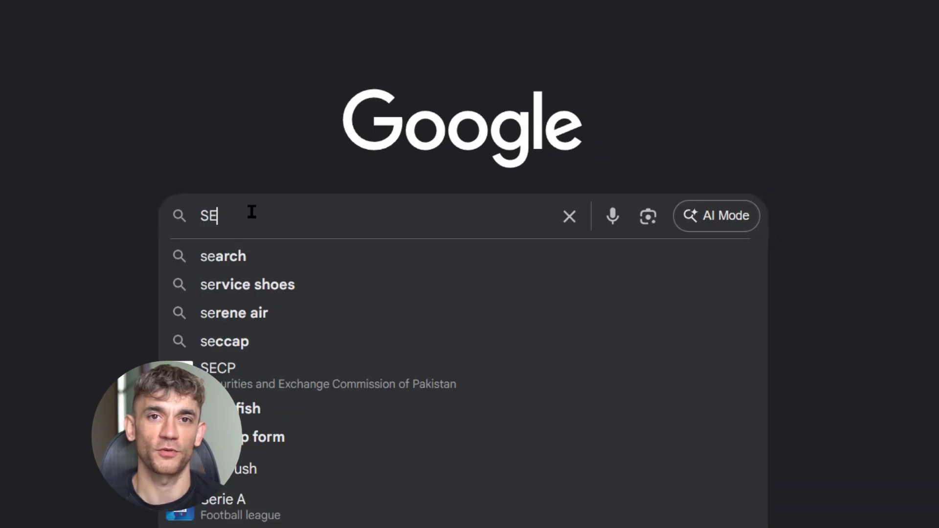
text(O )
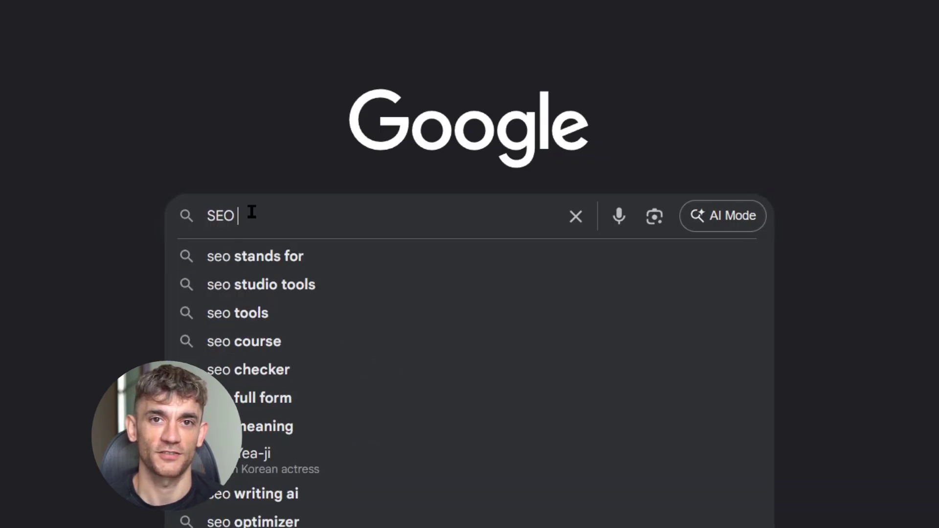
text(Agency )
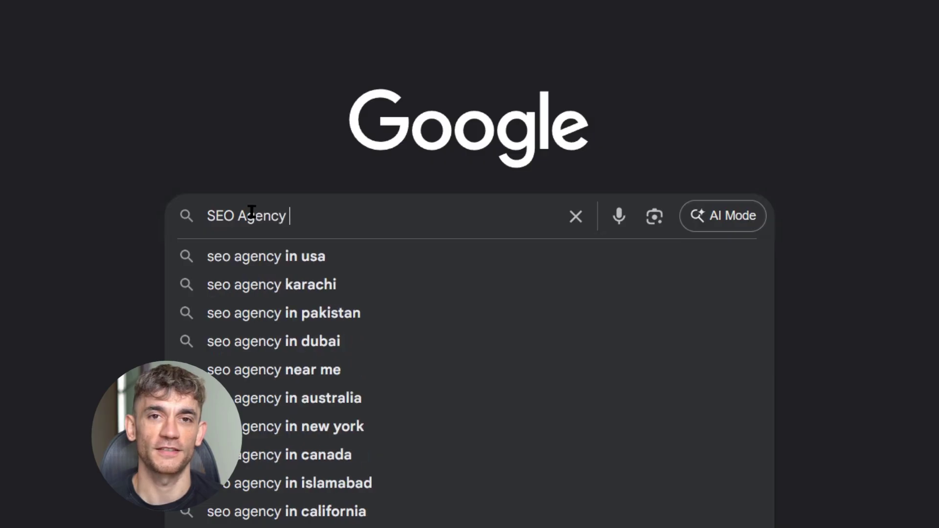
text(London)
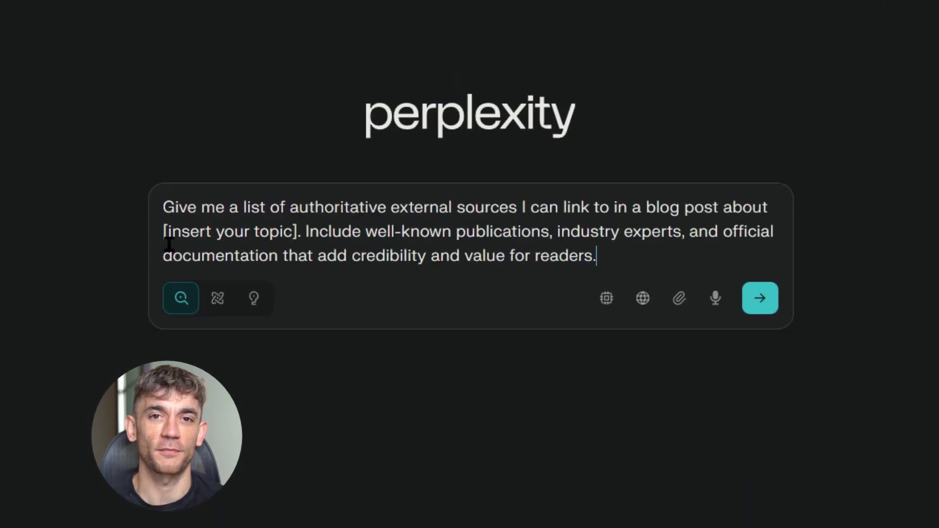
- Replace the Perplexity prompt's [insert your topic] with the Honiton article title and submit it
drag(167, 233, 293, 234)
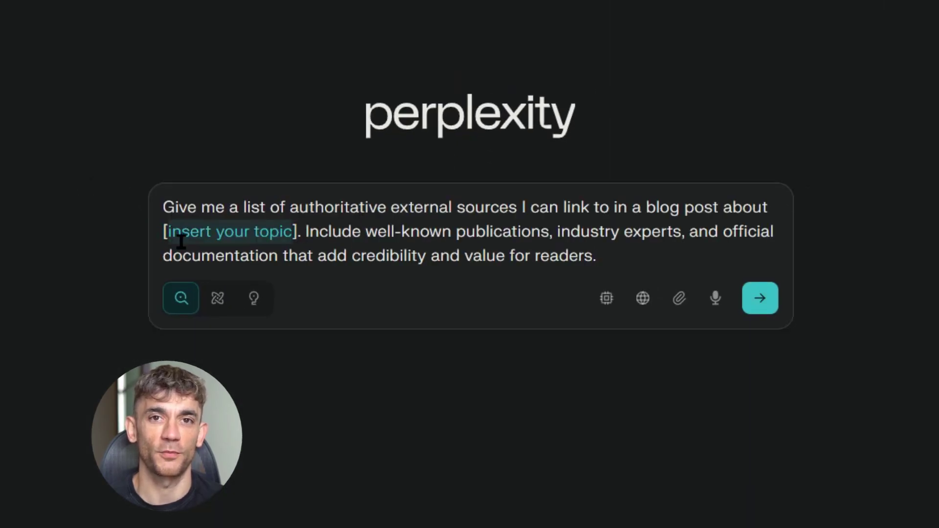
text(SEO Training Honiton: How I Can Help You Dominate Local Search)
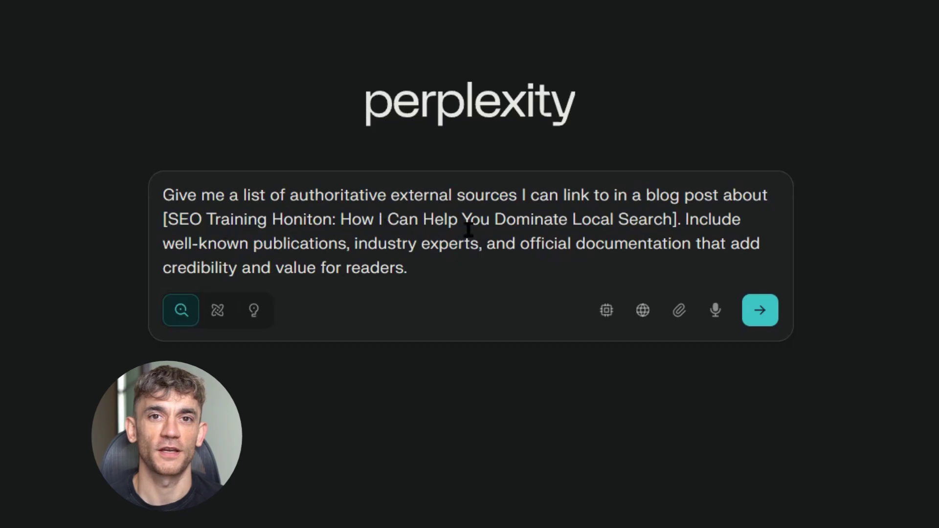
click(760, 311)
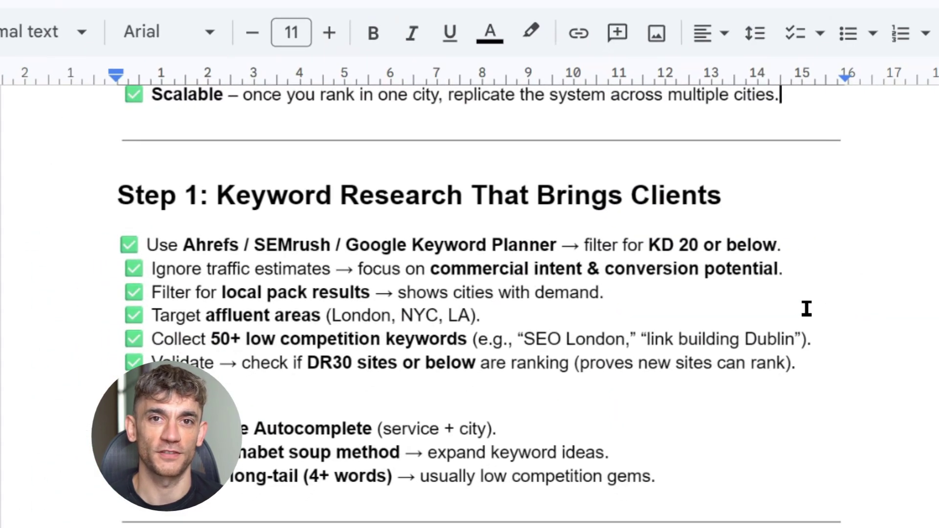
drag(218, 203, 805, 202)
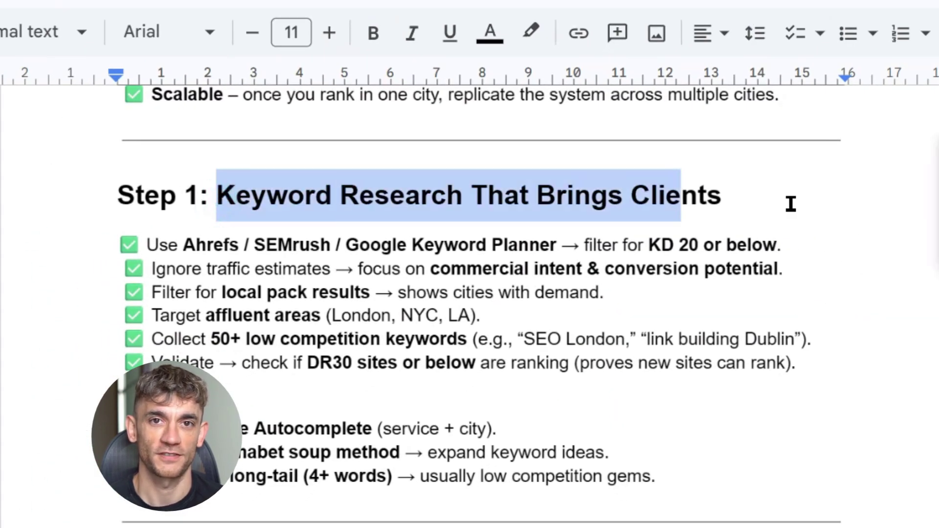
click(805, 202)
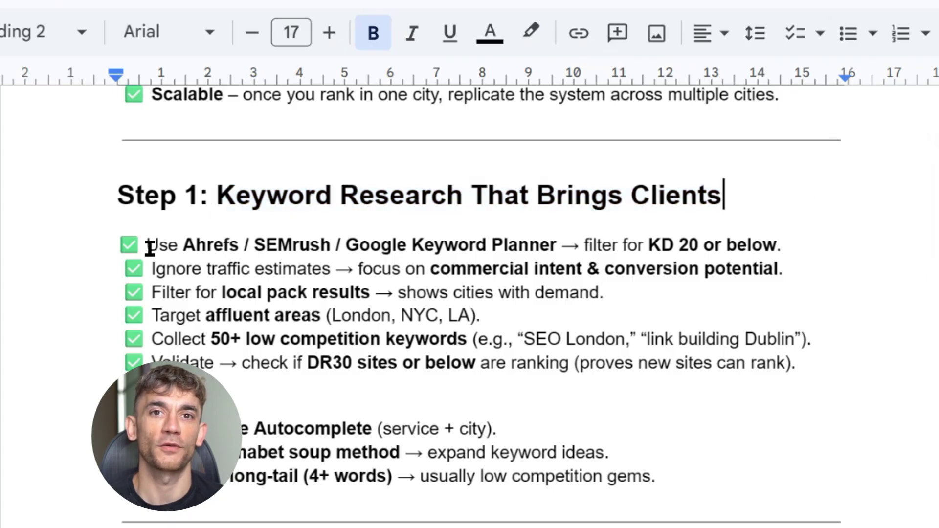
drag(149, 248, 811, 241)
click(794, 251)
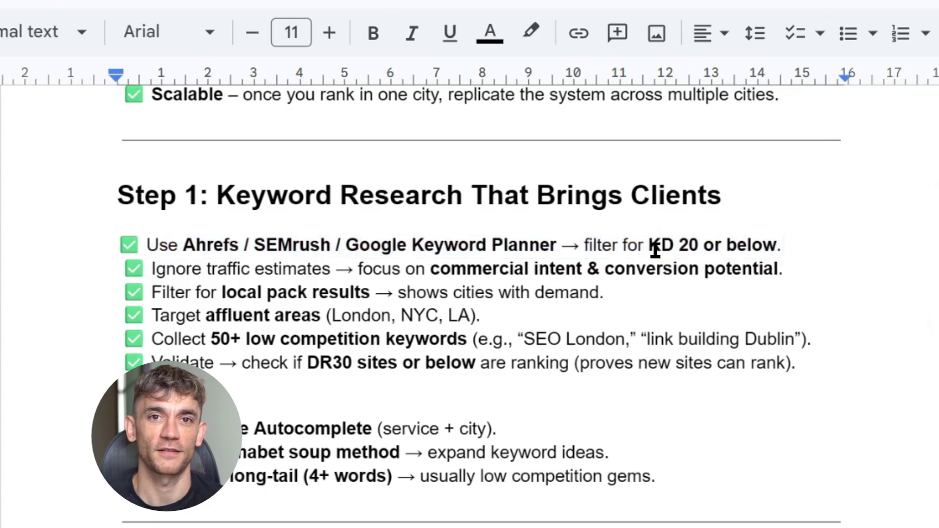
drag(649, 245, 698, 245)
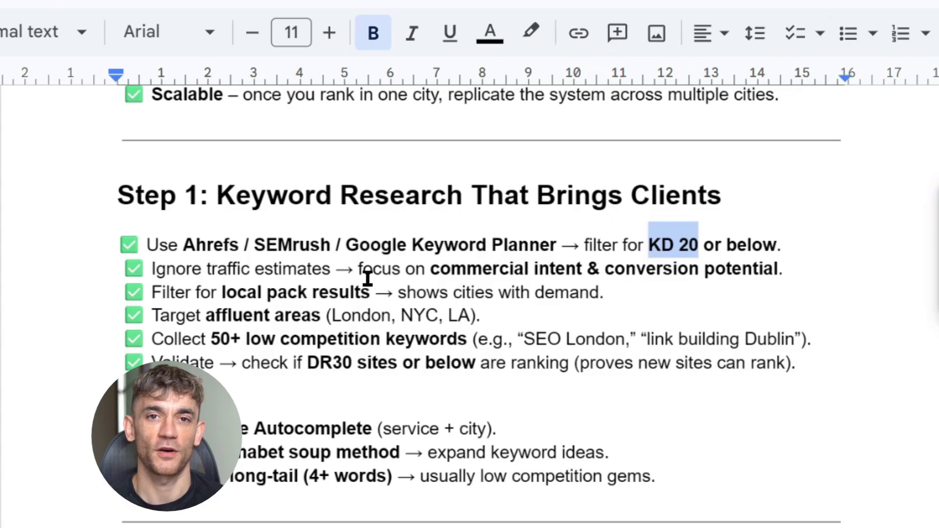
drag(358, 272, 777, 270)
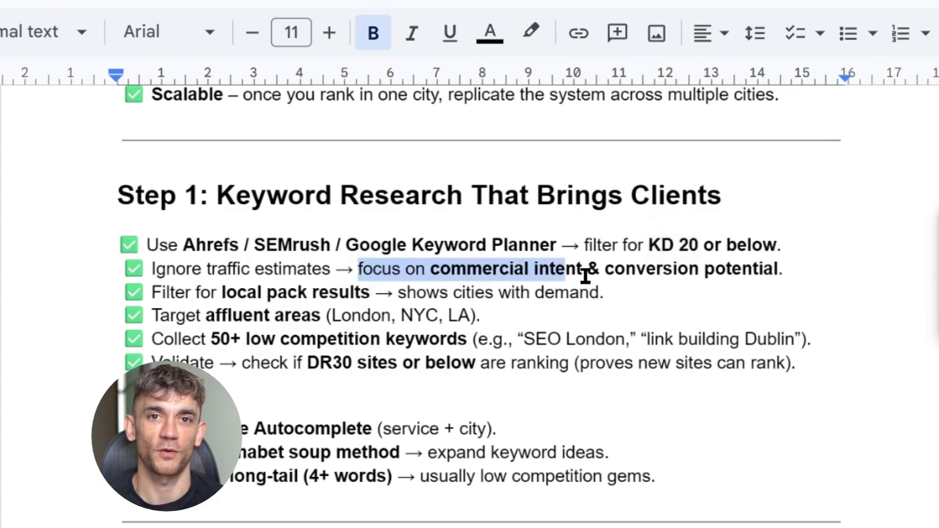
click(784, 271)
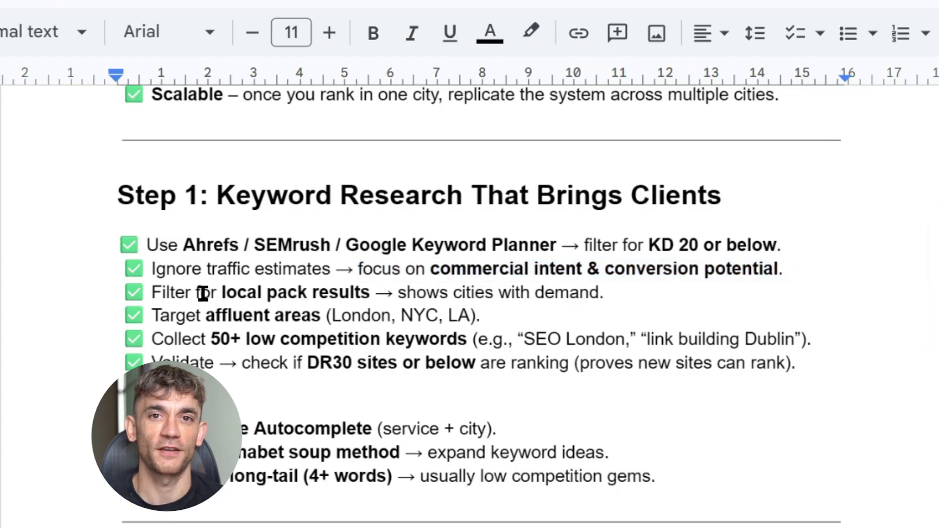
drag(219, 292, 638, 300)
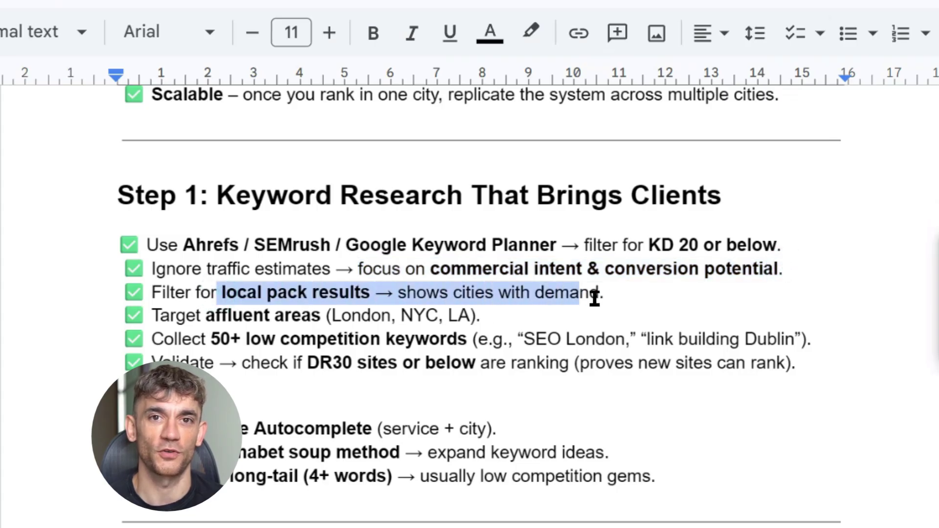
click(639, 300)
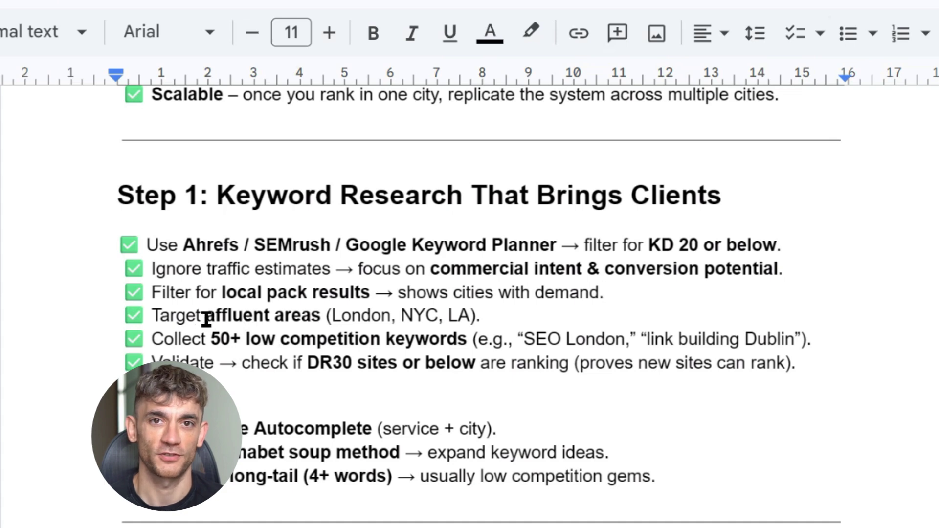
drag(205, 317, 494, 323)
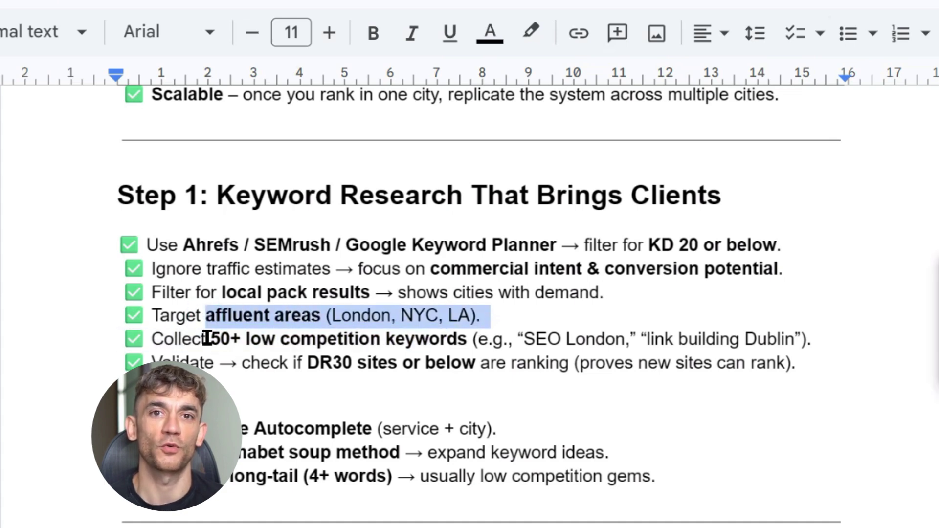
drag(211, 341, 838, 342)
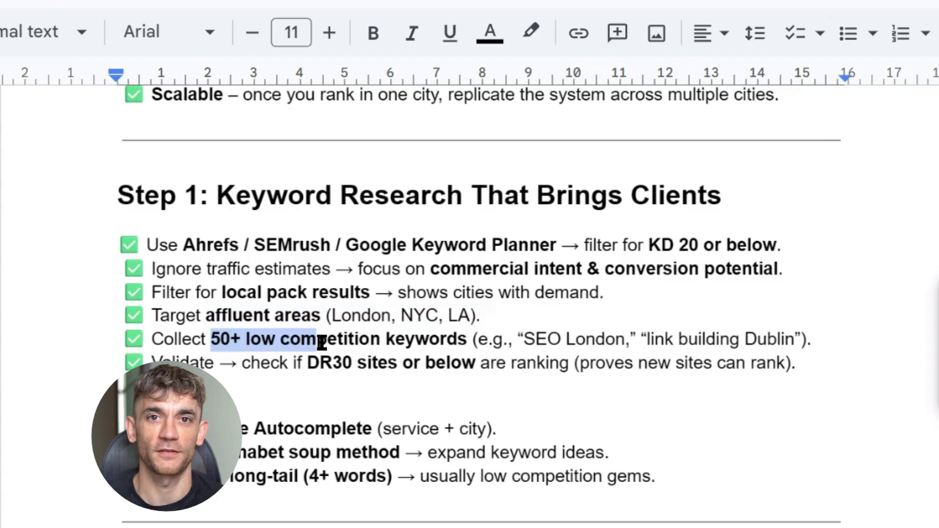
click(838, 342)
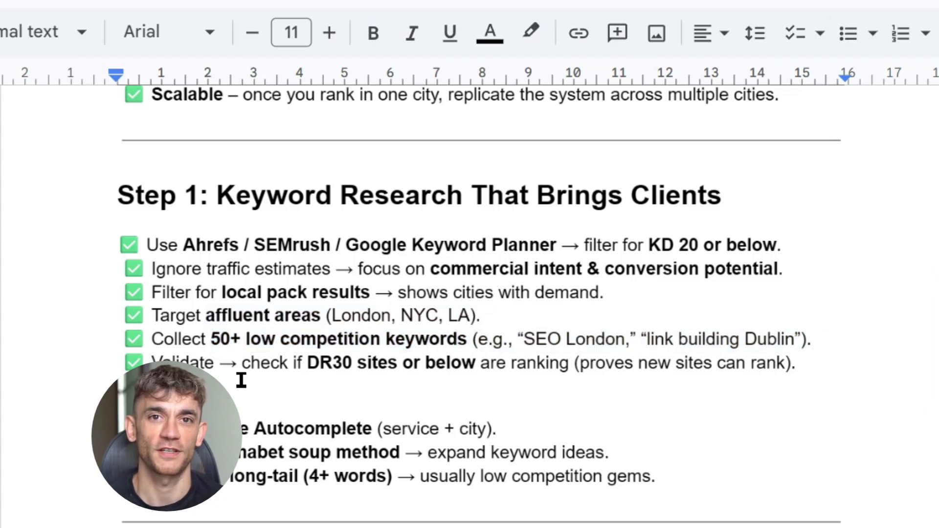
drag(240, 365, 826, 364)
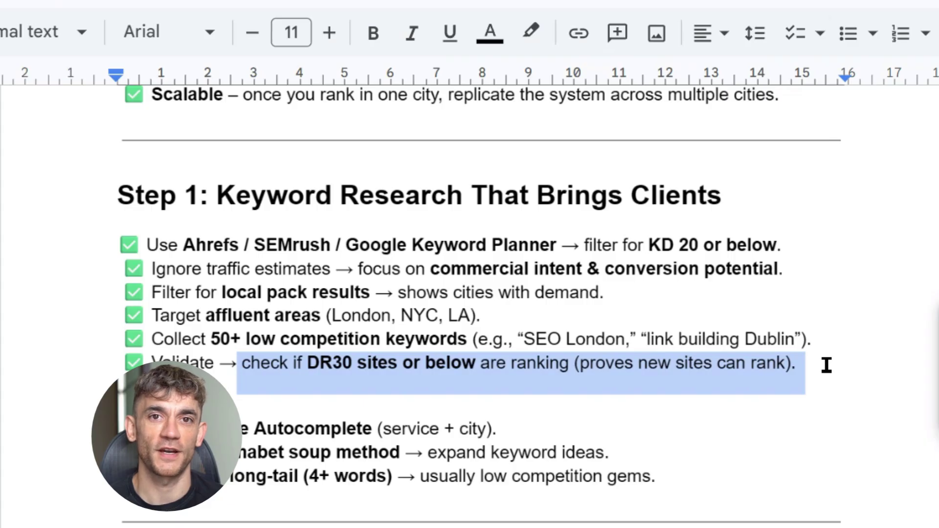
click(825, 365)
scroll(807, 371, down, 2)
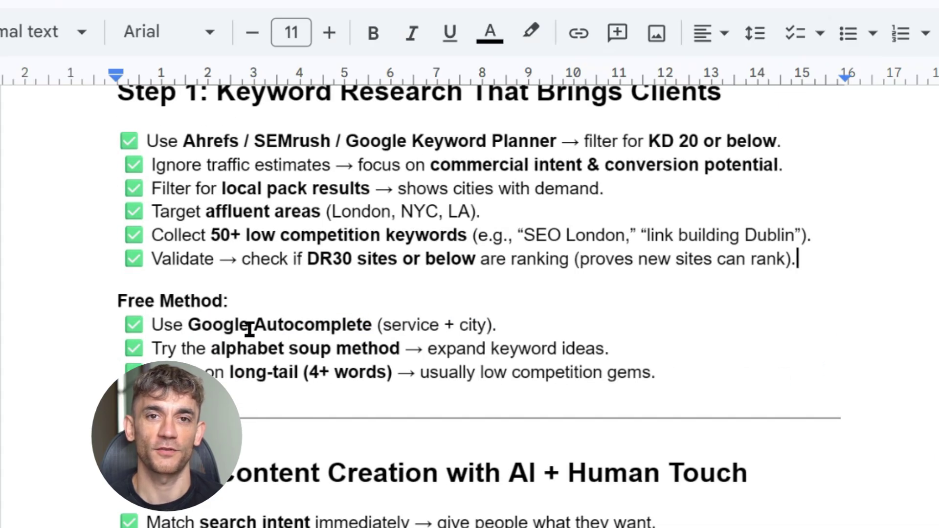
drag(184, 325, 506, 332)
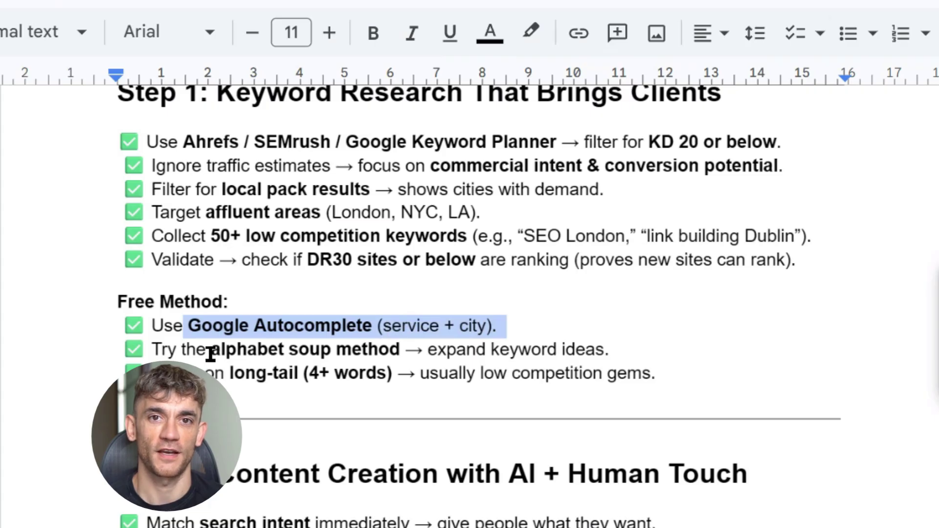
drag(210, 350, 684, 346)
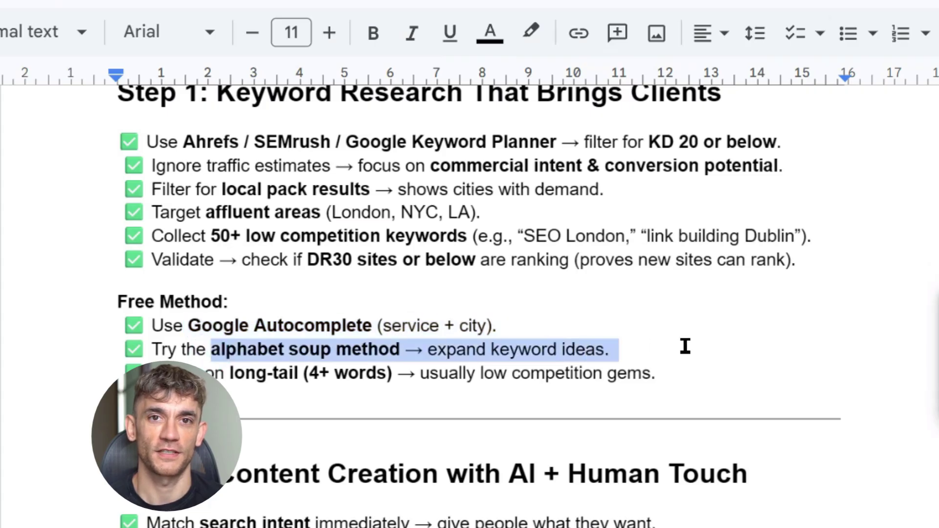
drag(239, 376, 698, 371)
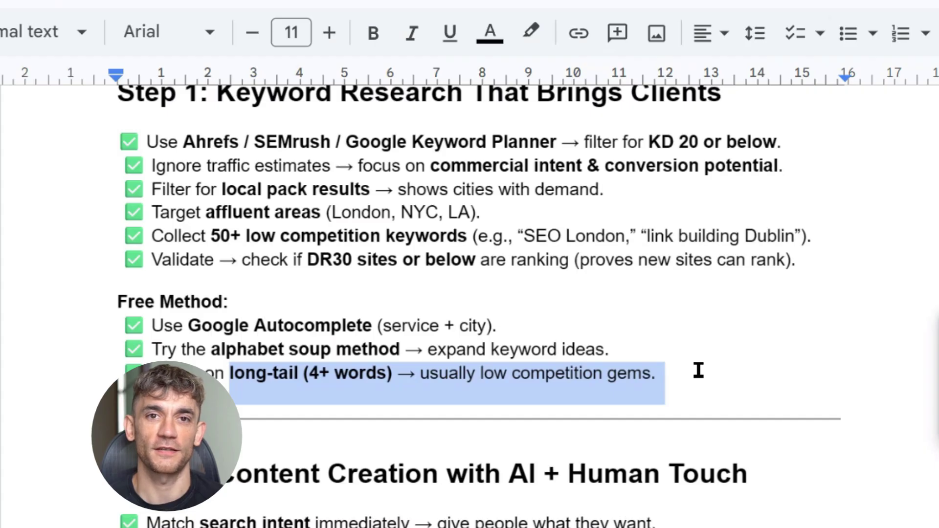
click(698, 372)
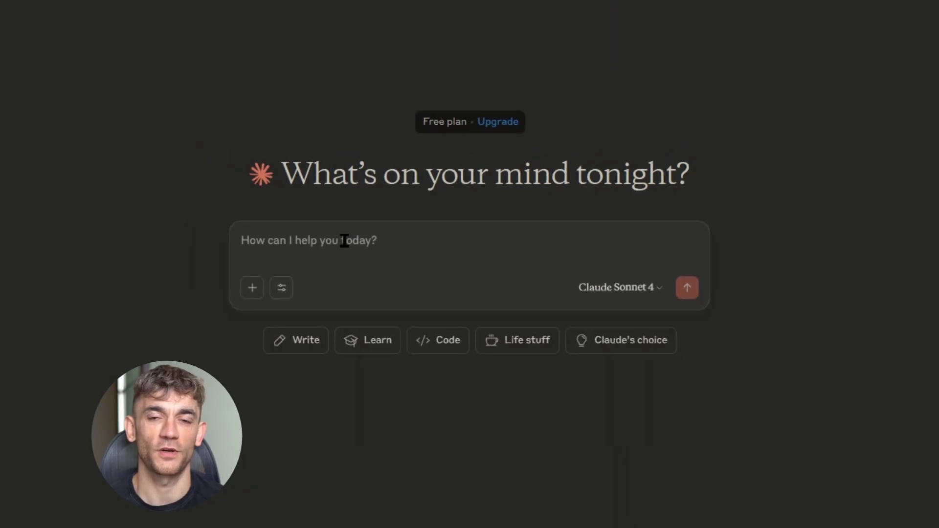
- Paste the human-touch SEO writing prompt into Claude's message box and return to its top
key(ctrl+v)
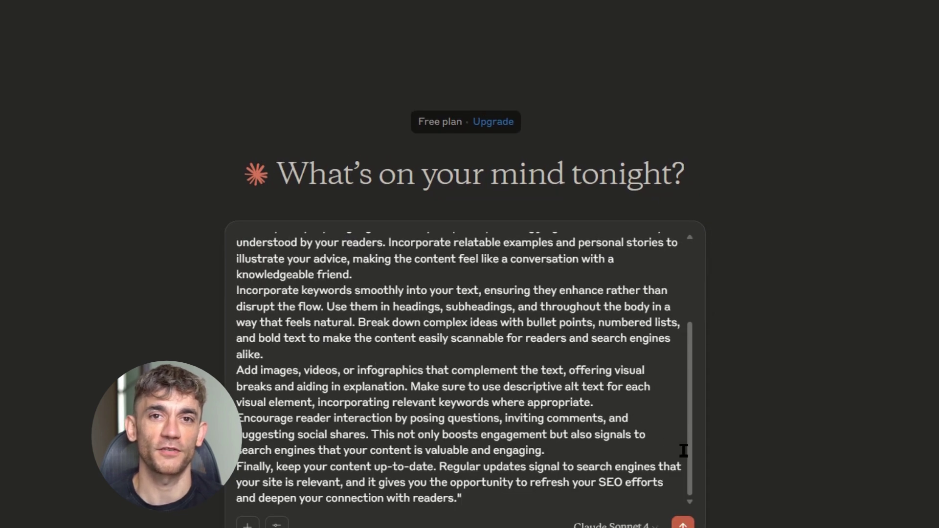
drag(683, 450, 684, 308)
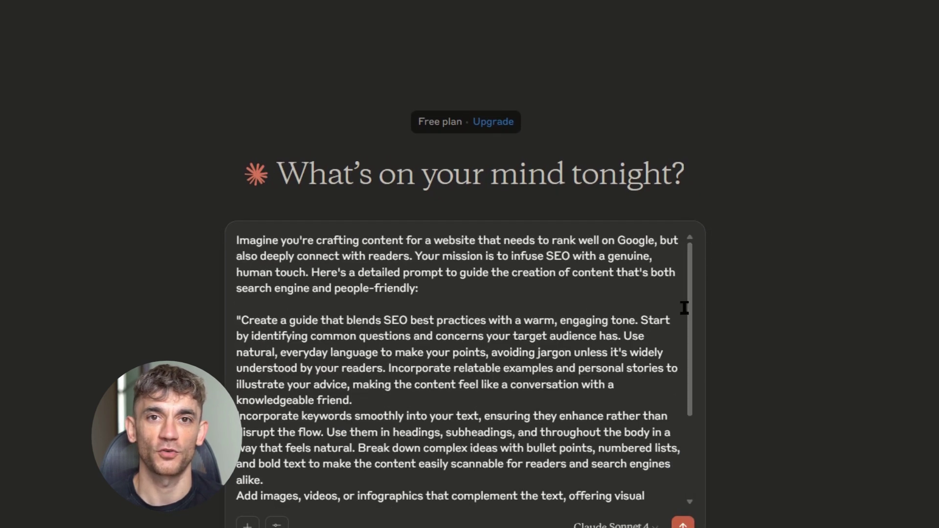
click(232, 243)
scroll(256, 297, down, 3)
scroll(256, 298, up, 3)
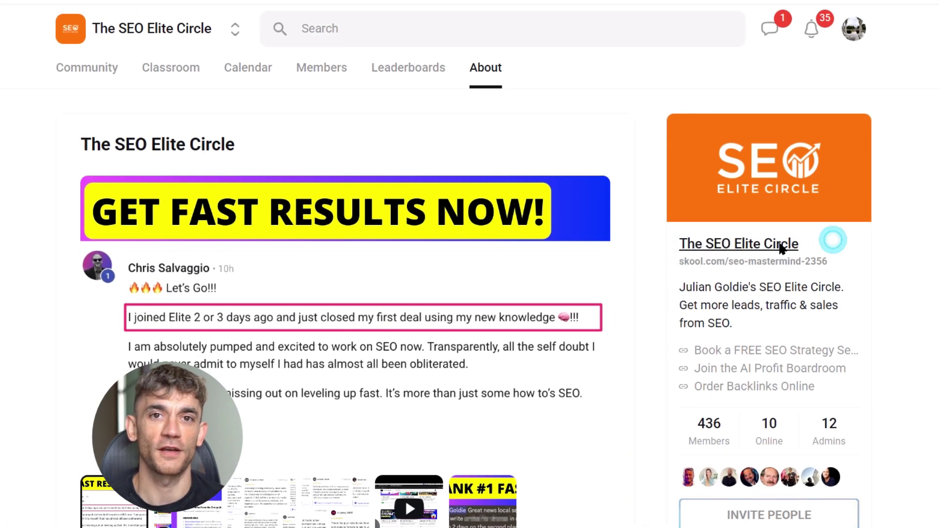
- Review The SEO Elite Circle's July 2025 calendar, then bring up its Classroom course library
drag(780, 249, 665, 249)
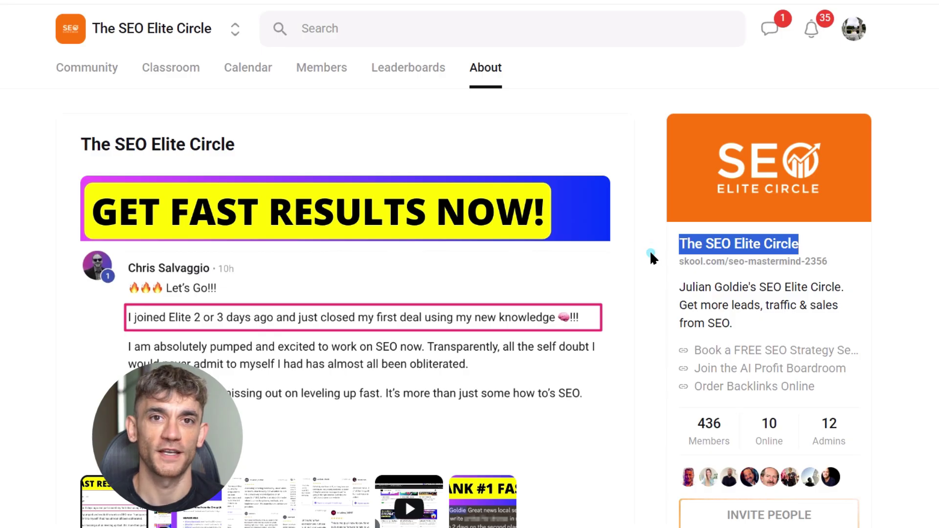
scroll(646, 248, down, 1)
scroll(646, 248, down, 2)
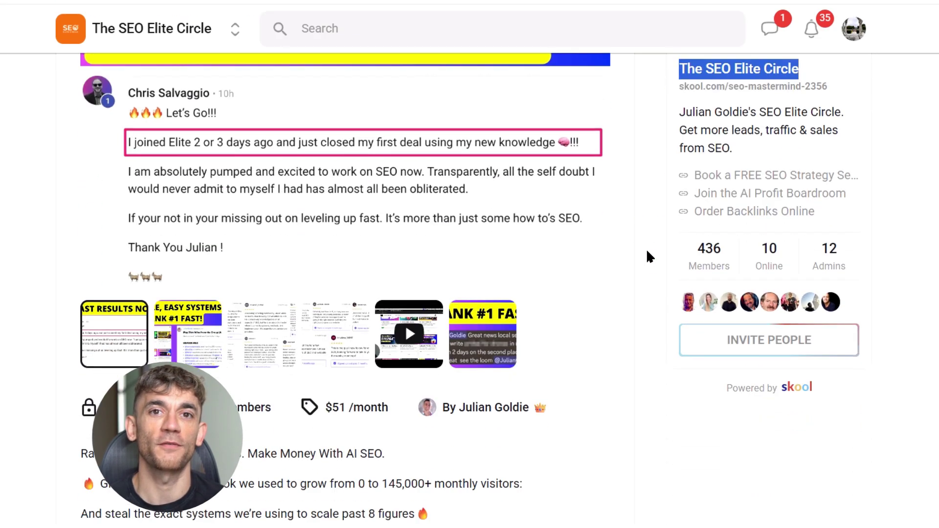
scroll(646, 251, down, 2)
scroll(647, 252, up, 5)
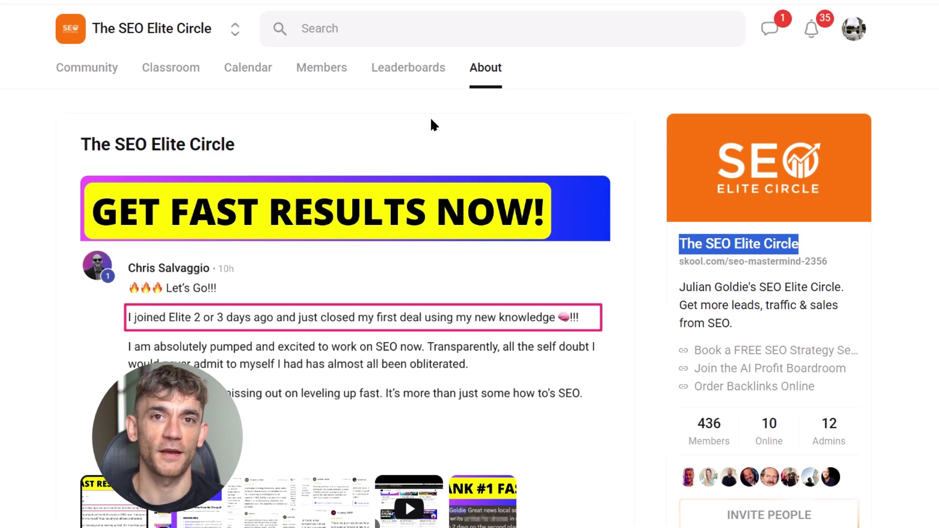
click(230, 72)
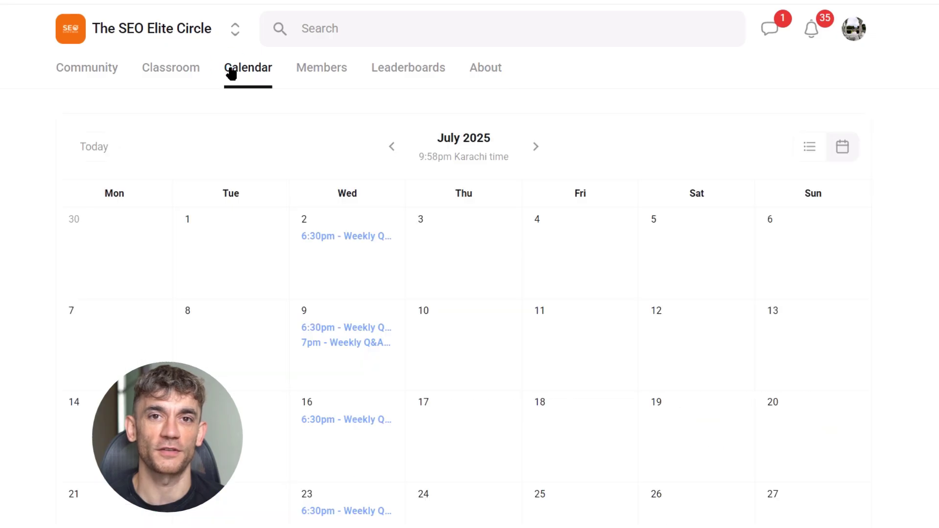
scroll(470, 294, down, 3)
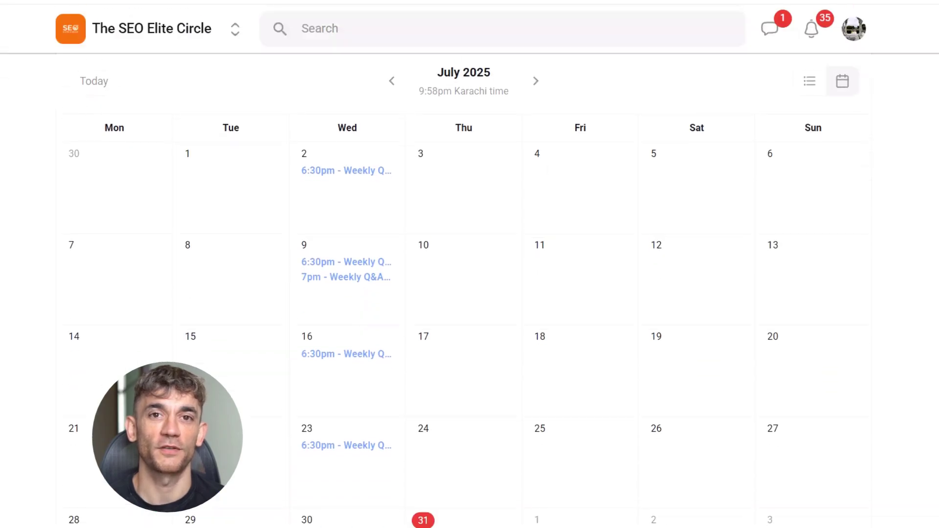
scroll(398, 127, up, 4)
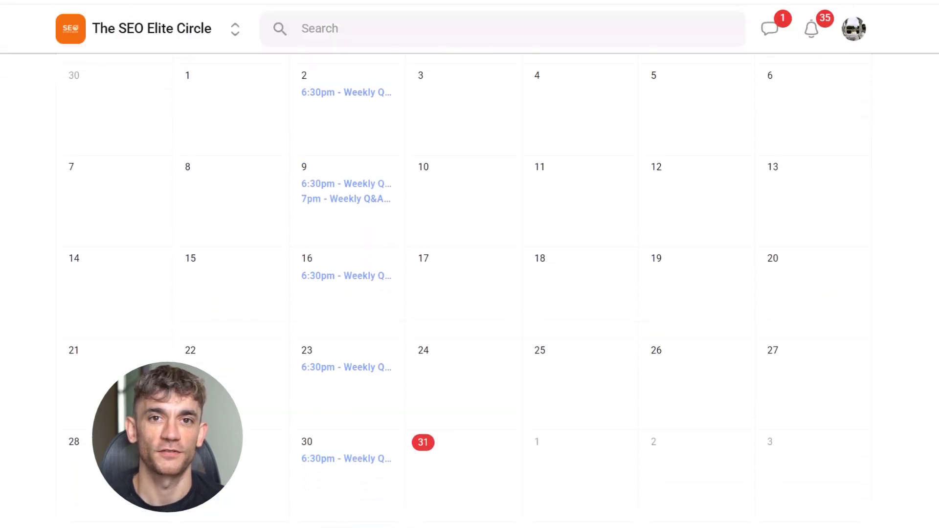
click(179, 80)
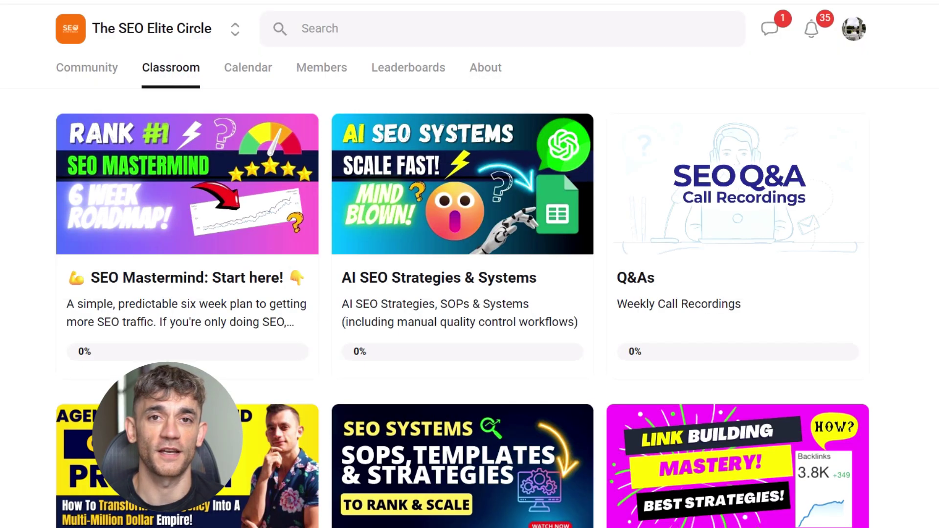
scroll(469, 293, down, 2)
scroll(470, 293, down, 3)
scroll(469, 294, down, 2)
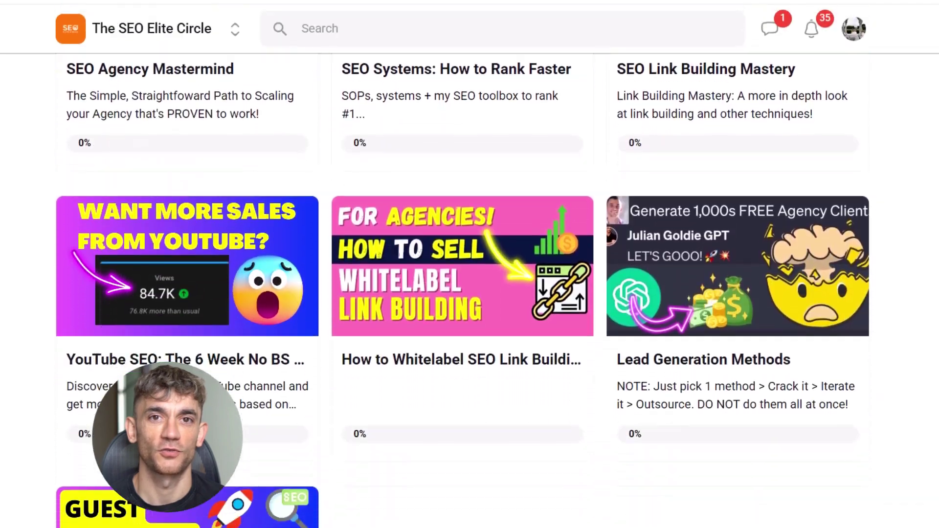
scroll(470, 294, down, 3)
scroll(470, 293, down, 2)
scroll(470, 293, down, 2)
scroll(470, 293, down, 2)
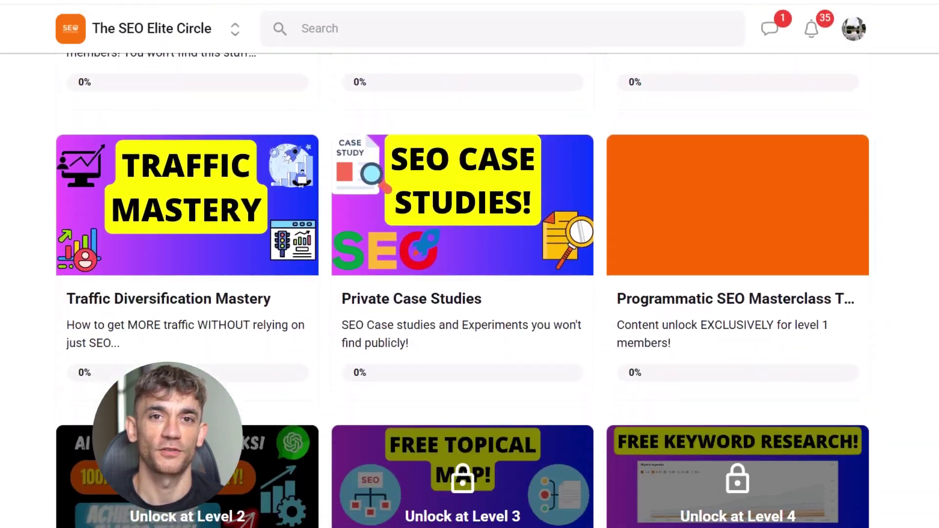
scroll(469, 294, down, 2)
scroll(470, 293, down, 3)
scroll(470, 294, down, 3)
scroll(469, 293, down, 1)
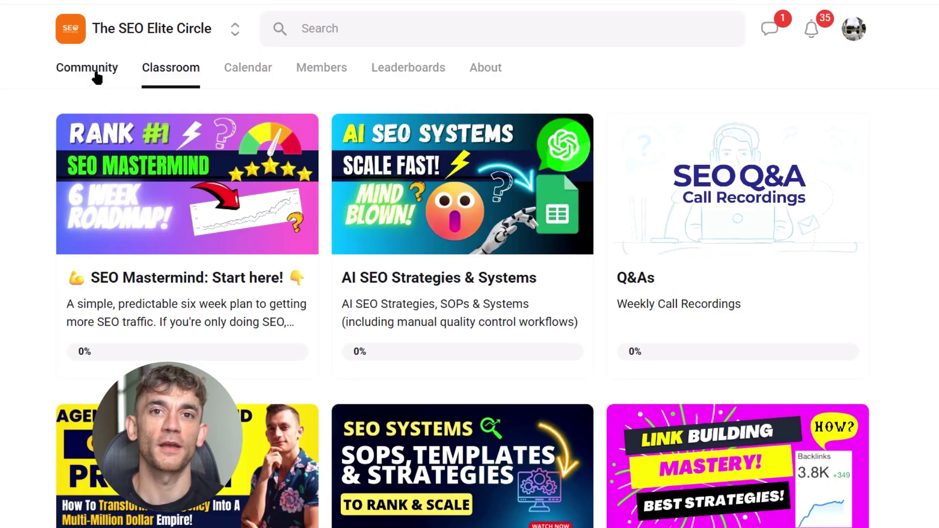
- Open The SEO Elite Circle's Community feed and browse the posts below the pinned BIG WINS post
click(95, 68)
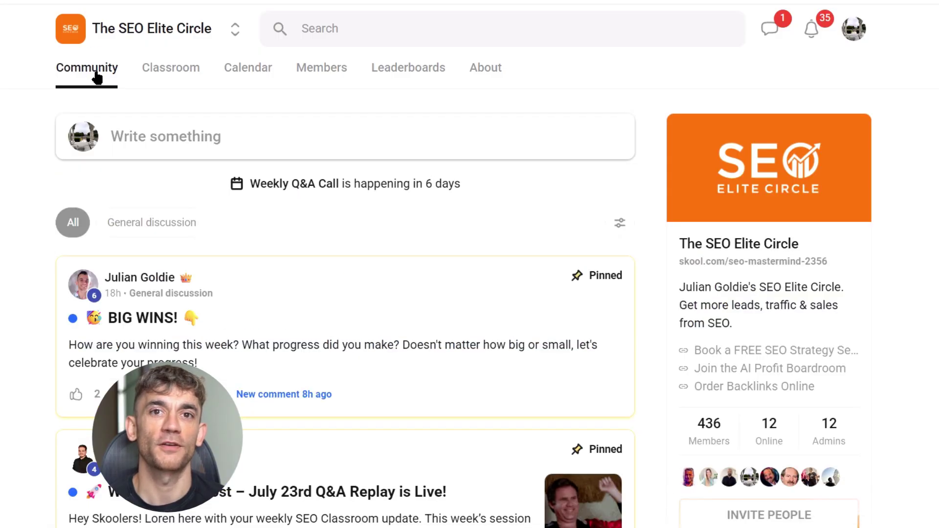
scroll(99, 74, down, 1)
scroll(345, 294, down, 5)
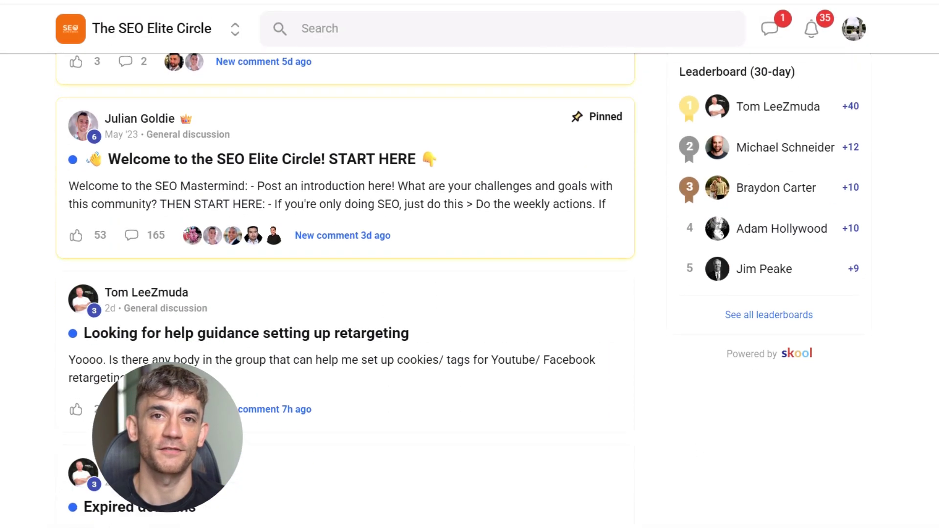
scroll(345, 293, down, 1)
scroll(344, 294, down, 1)
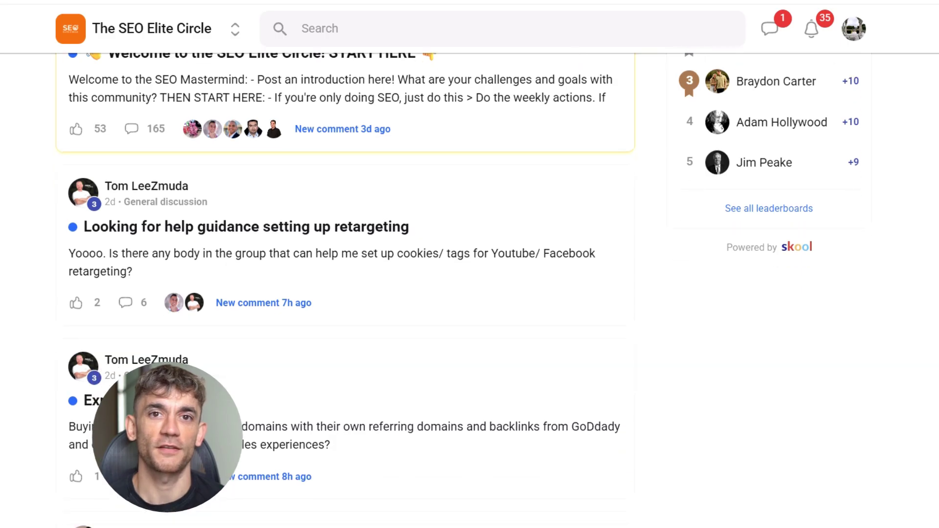
scroll(345, 294, down, 2)
scroll(345, 294, down, 1)
scroll(345, 293, down, 3)
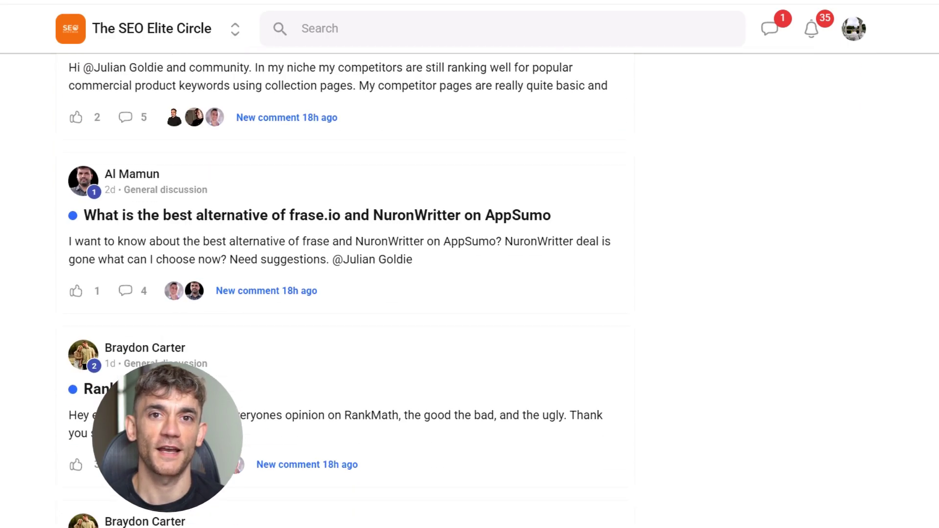
scroll(345, 294, down, 3)
scroll(345, 294, down, 4)
scroll(344, 294, down, 3)
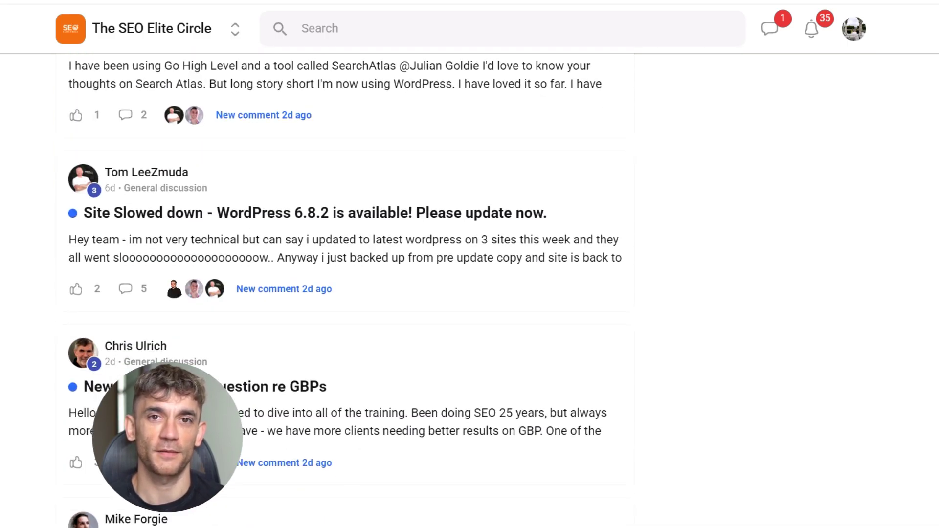
scroll(345, 293, down, 1)
scroll(345, 294, down, 5)
scroll(345, 293, up, 5)
scroll(345, 294, up, 2)
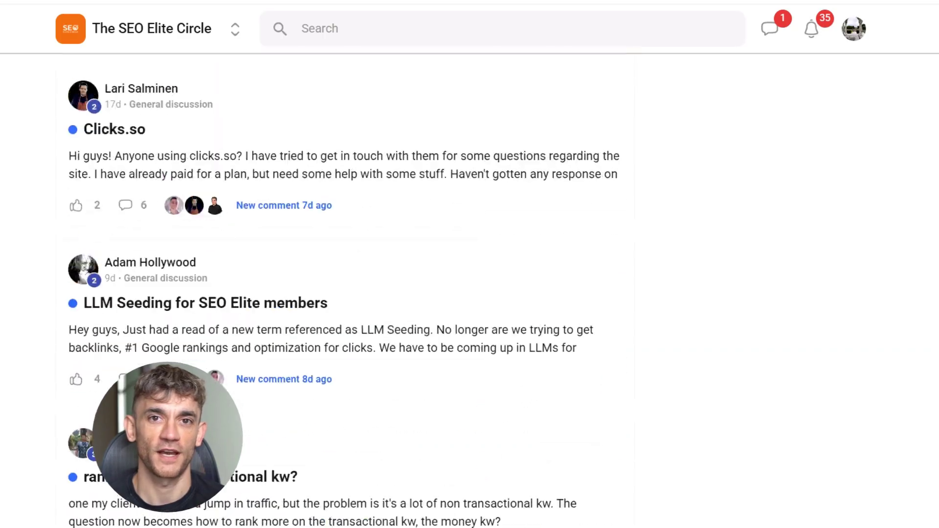
scroll(345, 294, up, 5)
scroll(345, 293, up, 2)
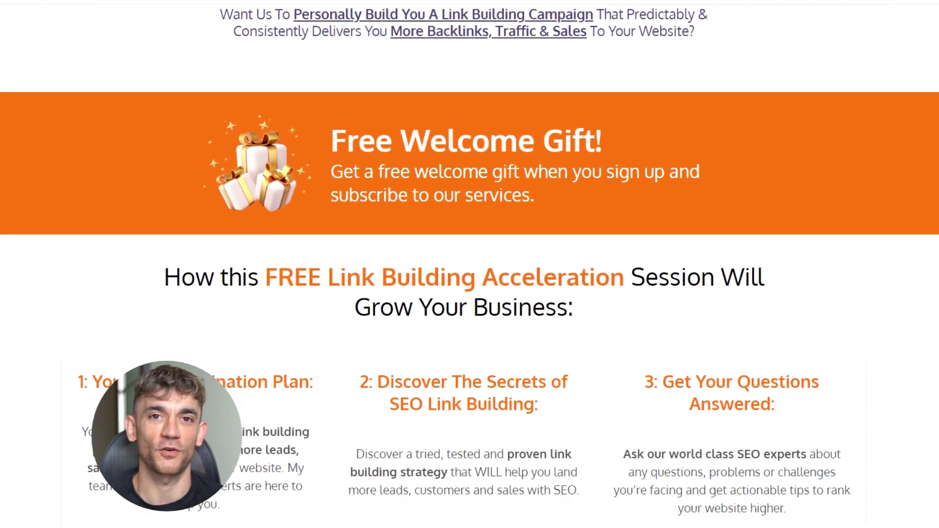
scroll(470, 264, down, 2)
scroll(470, 264, down, 2)
scroll(469, 264, down, 1)
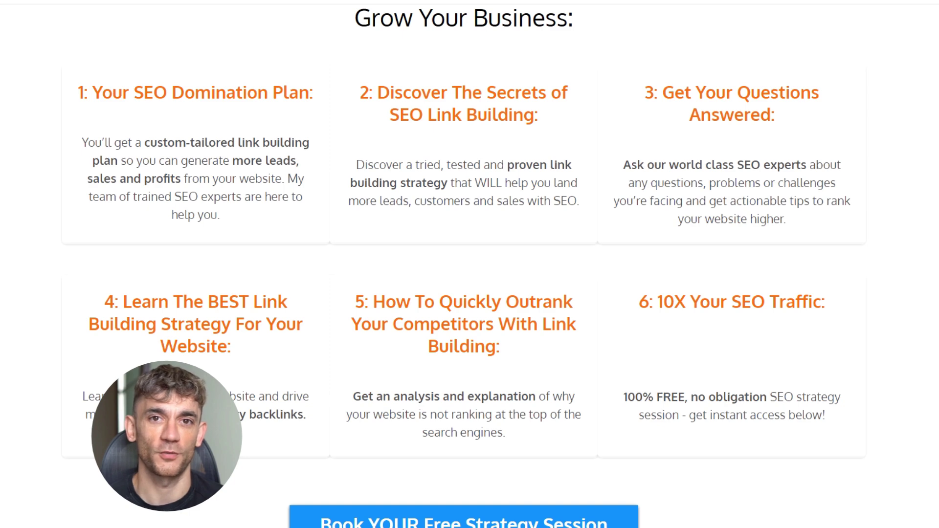
scroll(470, 264, down, 1)
scroll(470, 265, down, 2)
scroll(470, 265, down, 2)
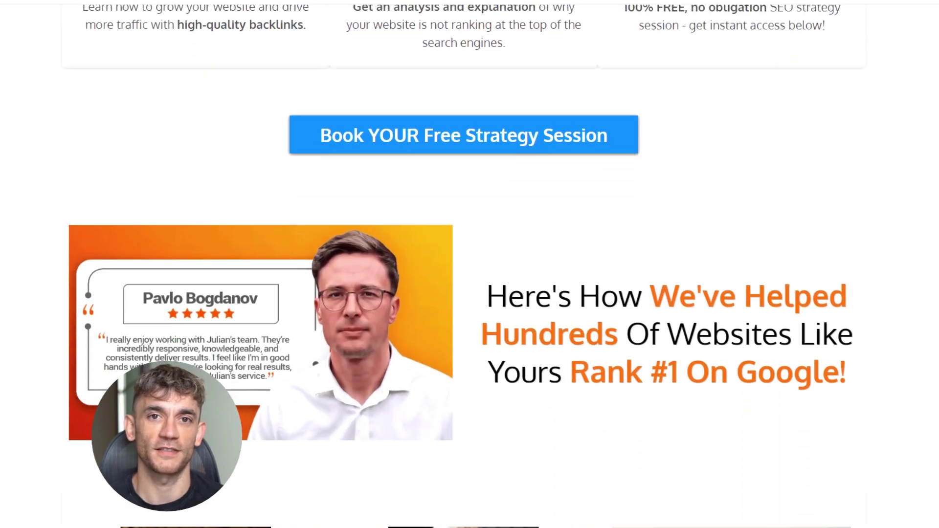
scroll(469, 264, down, 3)
scroll(470, 264, down, 3)
scroll(469, 264, down, 3)
scroll(469, 264, down, 4)
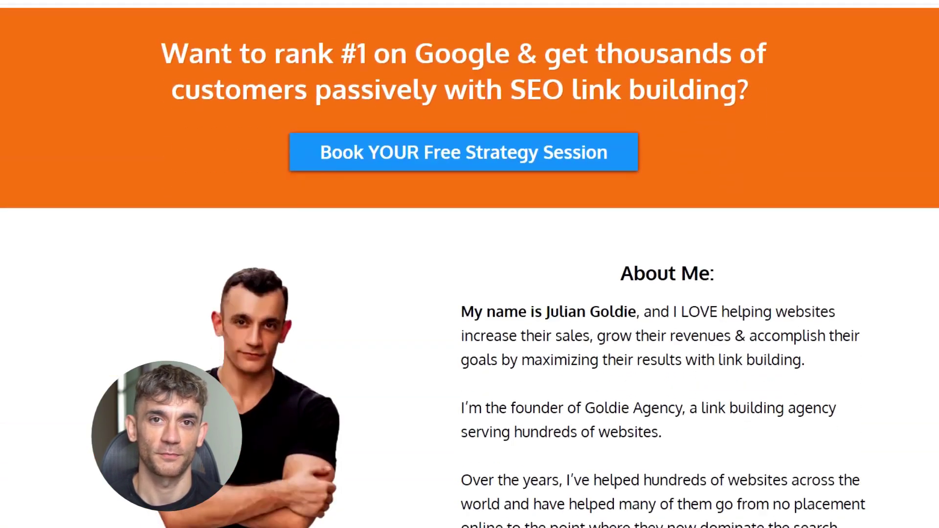
scroll(470, 264, down, 3)
scroll(470, 264, down, 3)
scroll(469, 264, down, 2)
scroll(469, 264, down, 4)
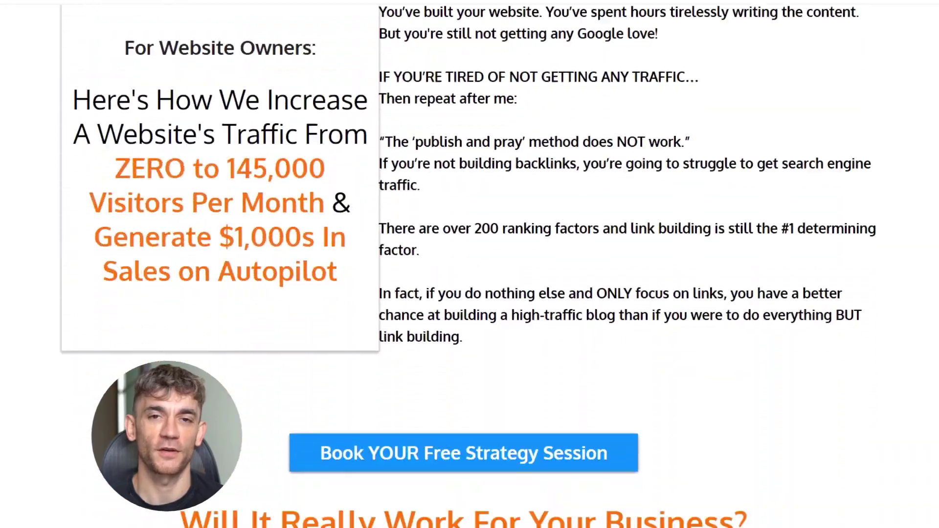
scroll(469, 264, down, 3)
scroll(469, 264, down, 3)
scroll(470, 264, down, 4)
scroll(470, 265, down, 2)
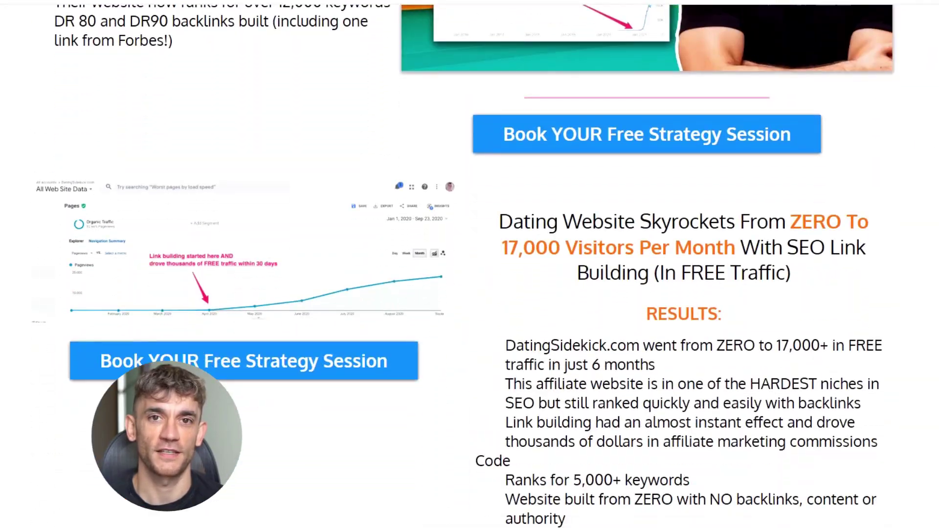